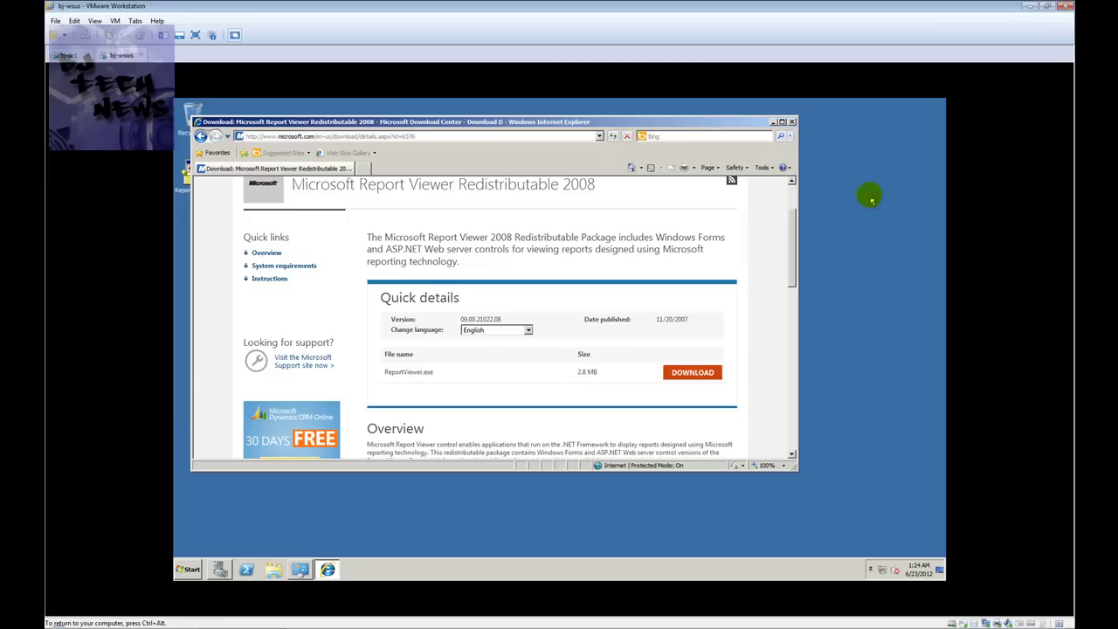
Close the Report Viewer download page and review the server's Windows Update status
click(793, 122)
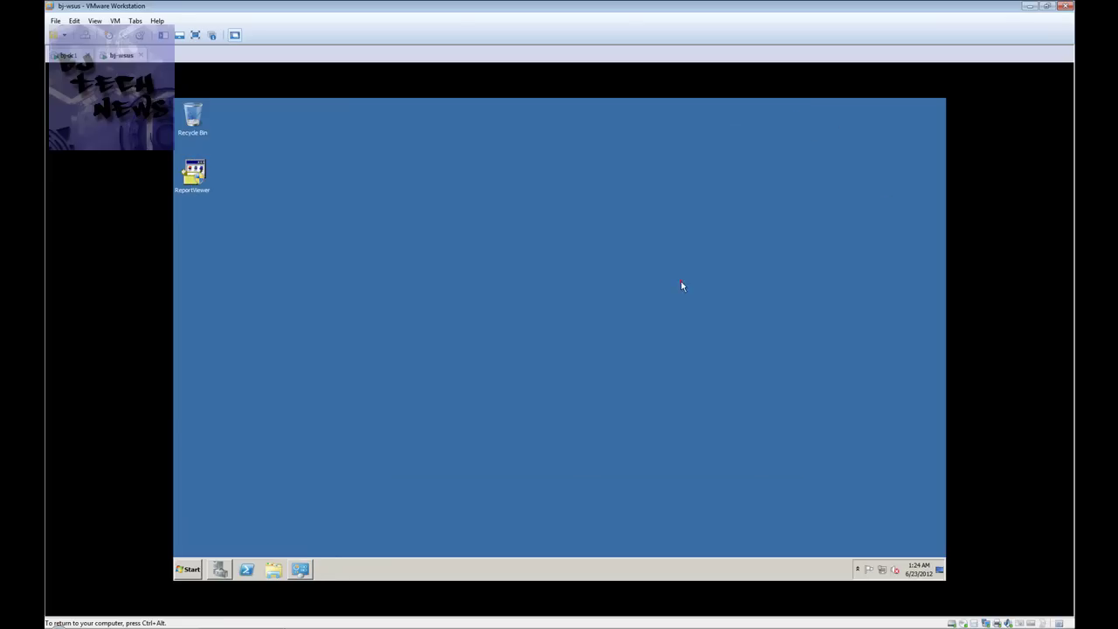
click(301, 569)
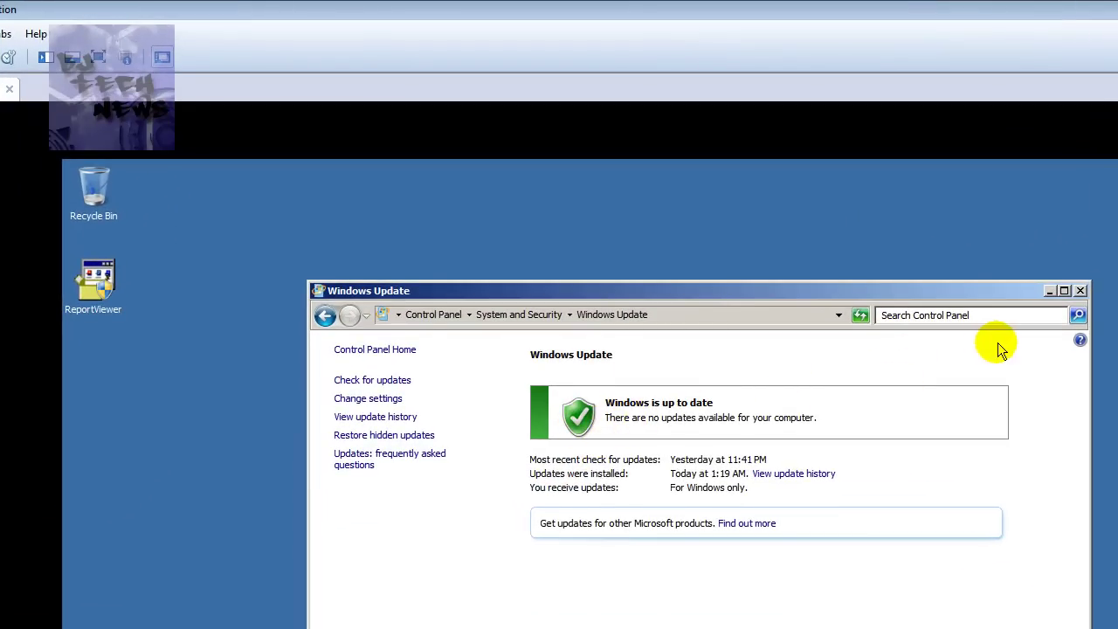
click(1082, 291)
Start adding roles in Server Manager and select Windows Server Update Services together with its required role services
click(217, 577)
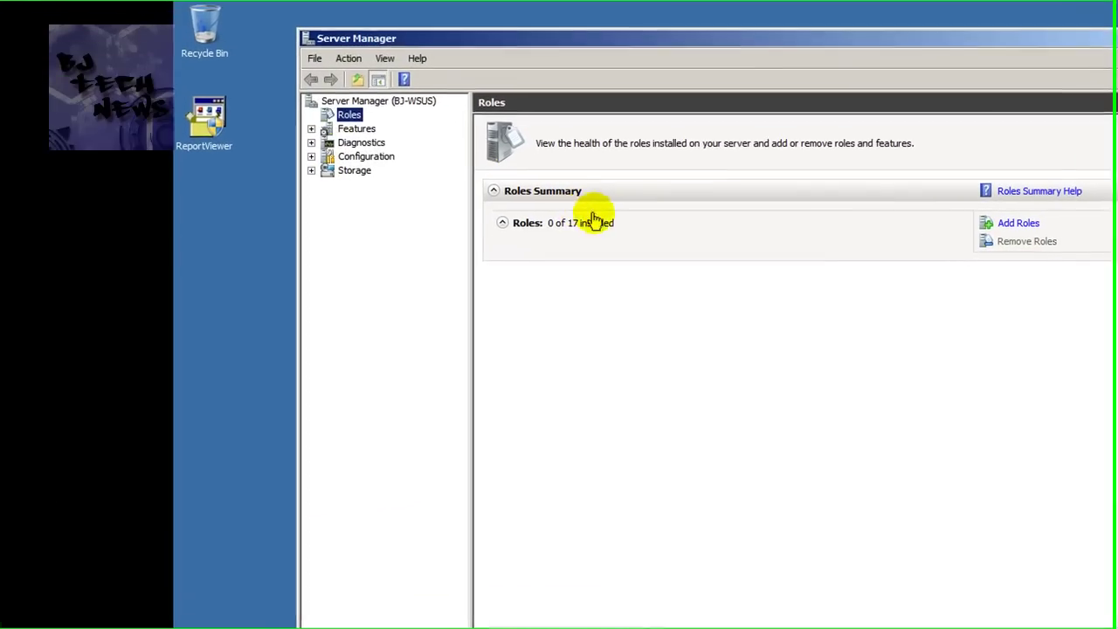
click(1026, 224)
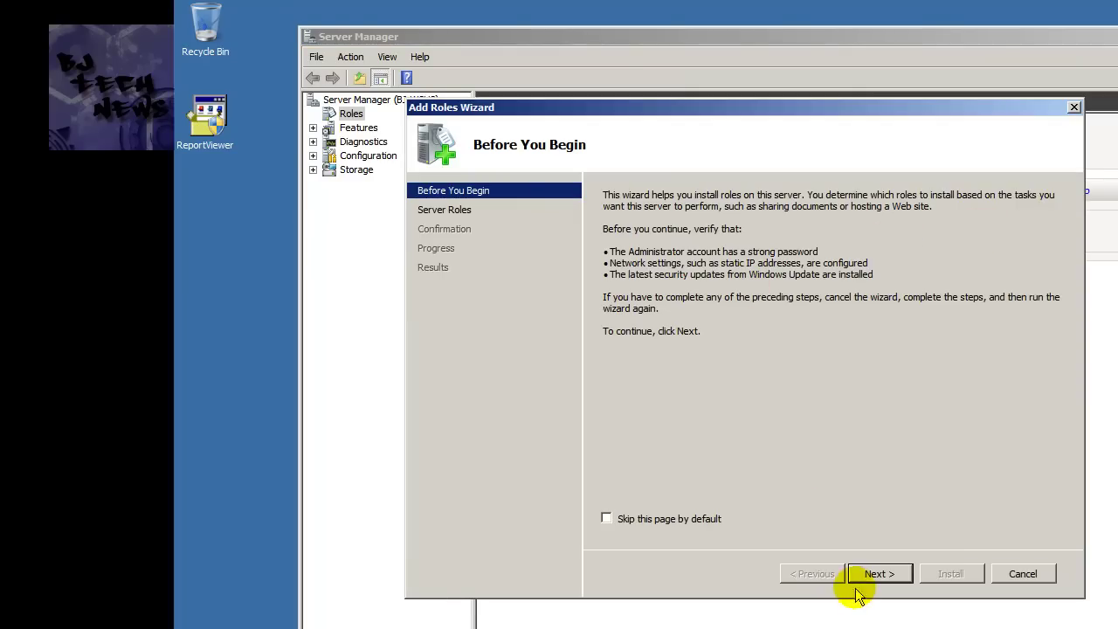
click(867, 577)
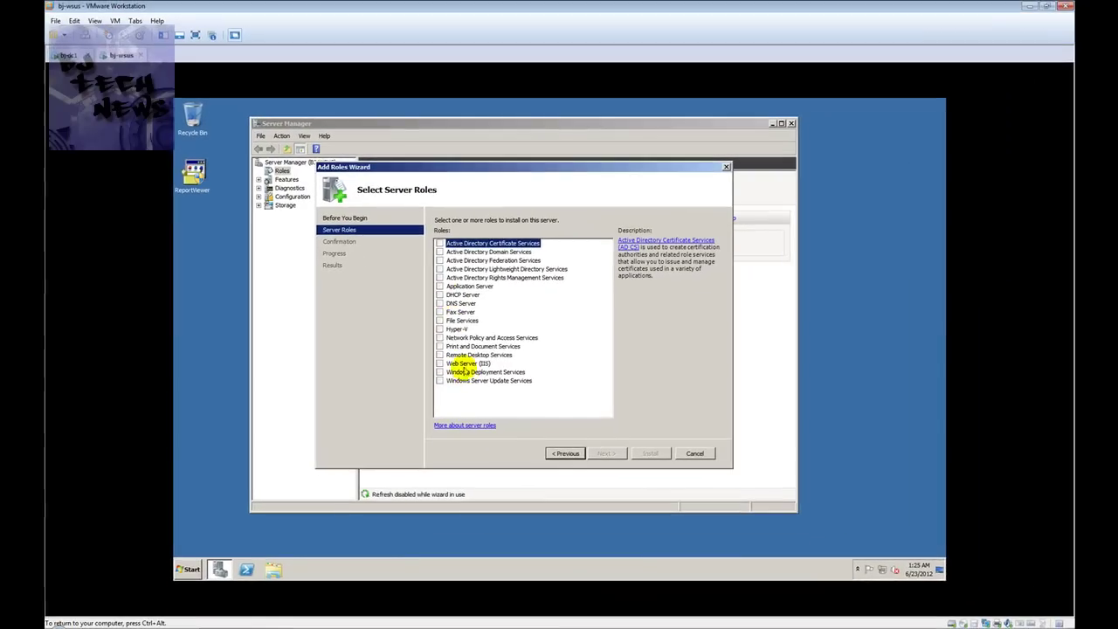
click(463, 385)
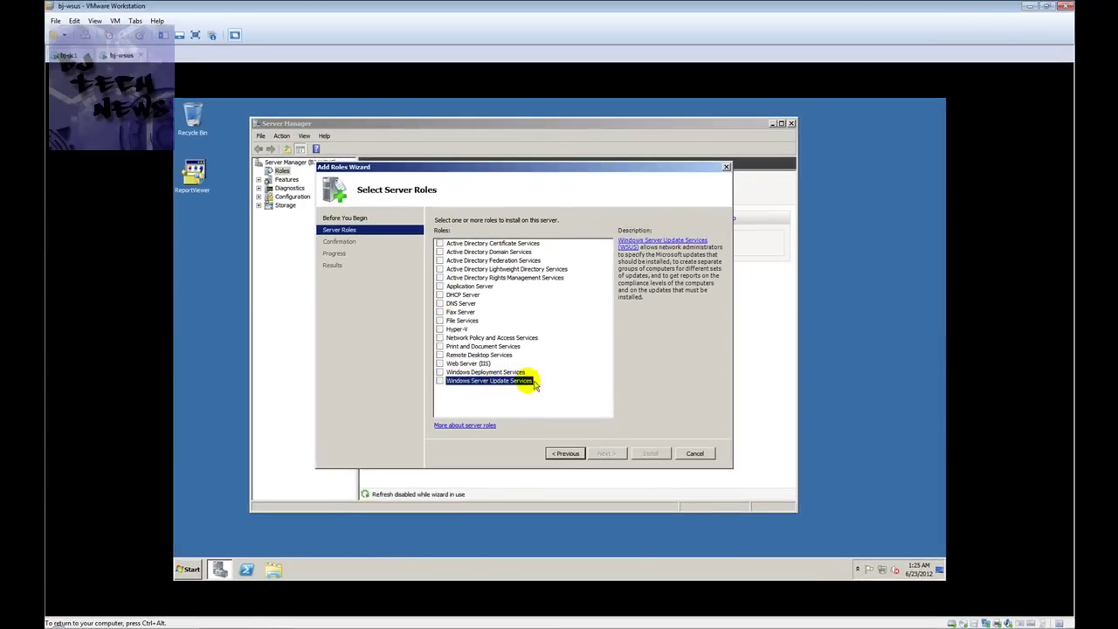
click(440, 382)
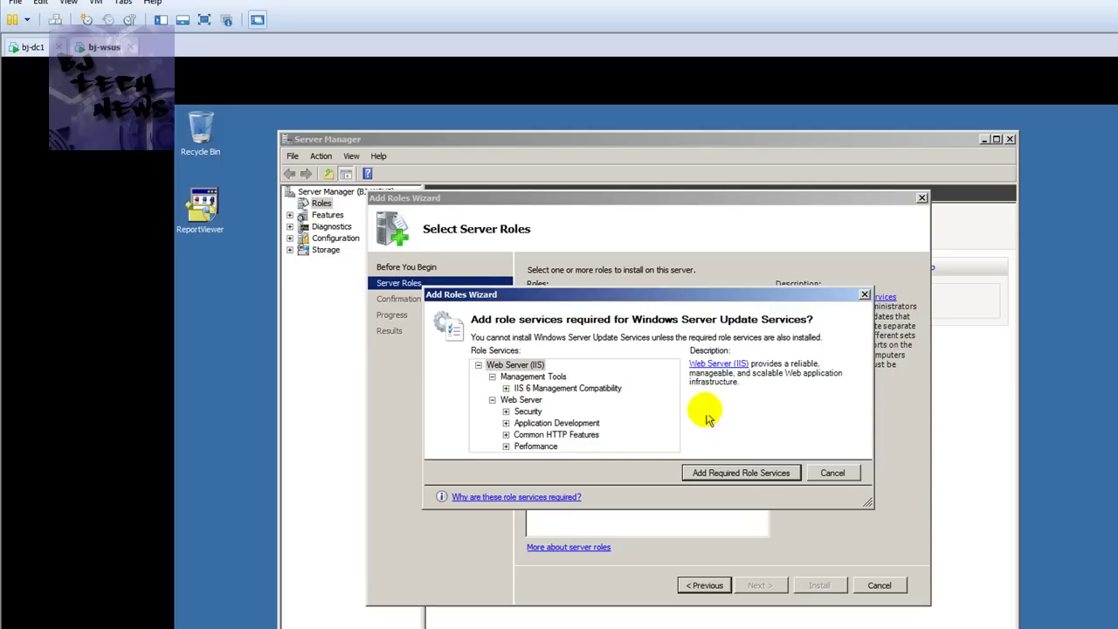
click(732, 479)
click(761, 587)
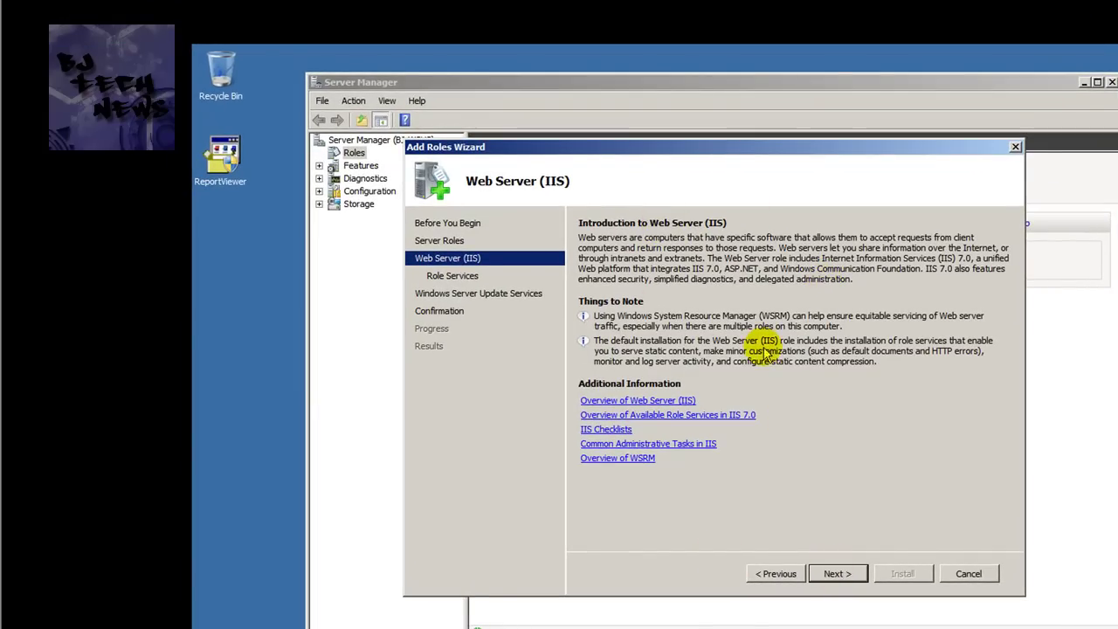
Keep the preselected Web Server (IIS) role services and start installing the selected roles
click(825, 574)
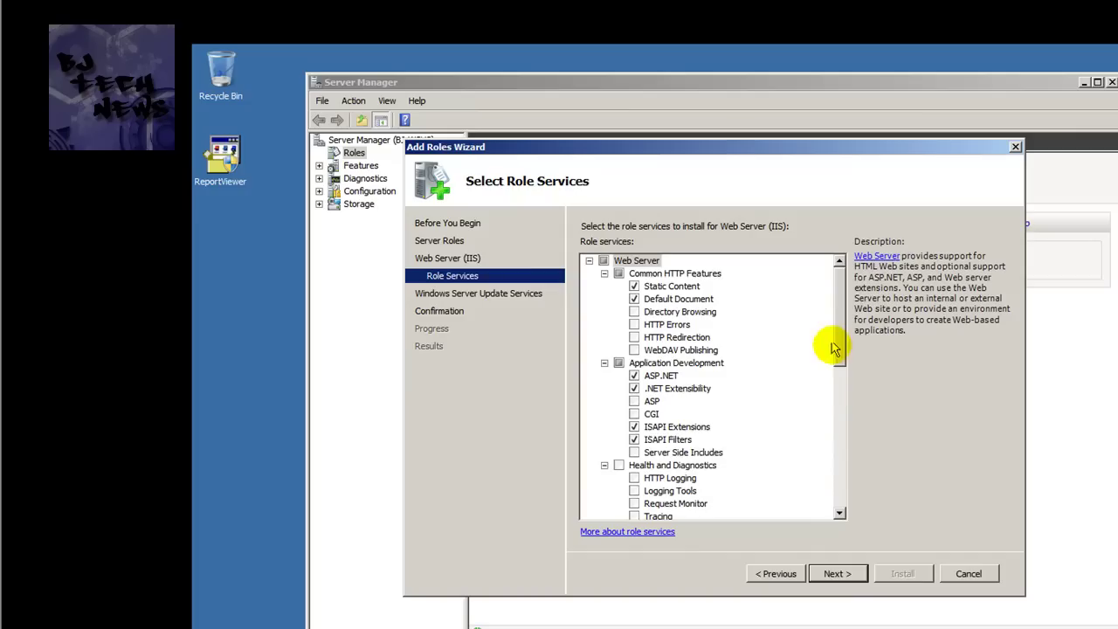
scroll(843, 302, down, 9)
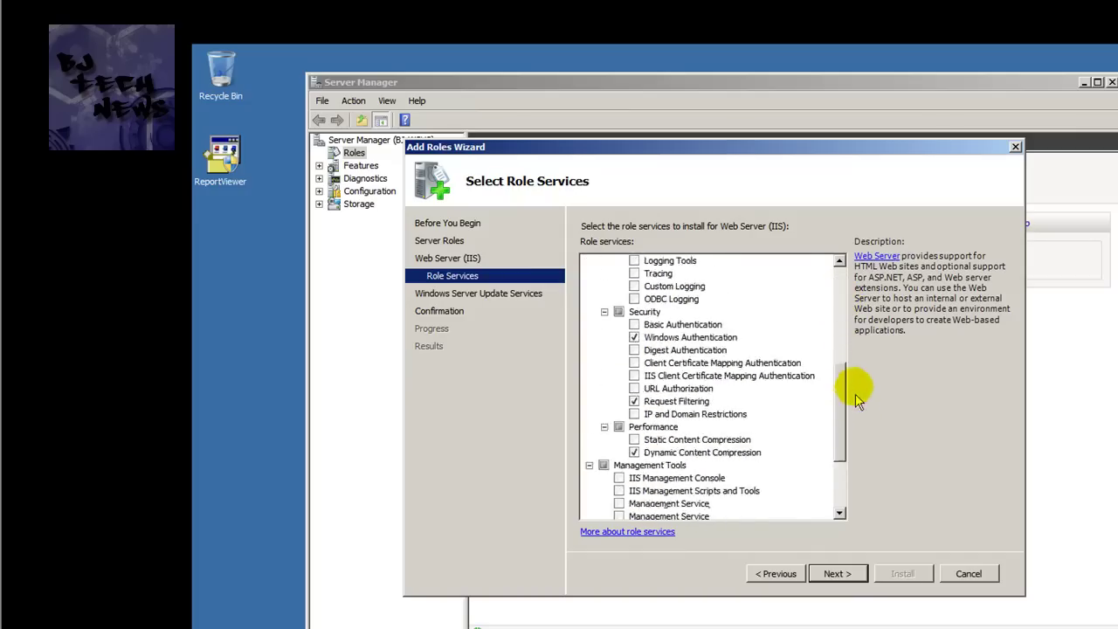
drag(841, 455, 842, 274)
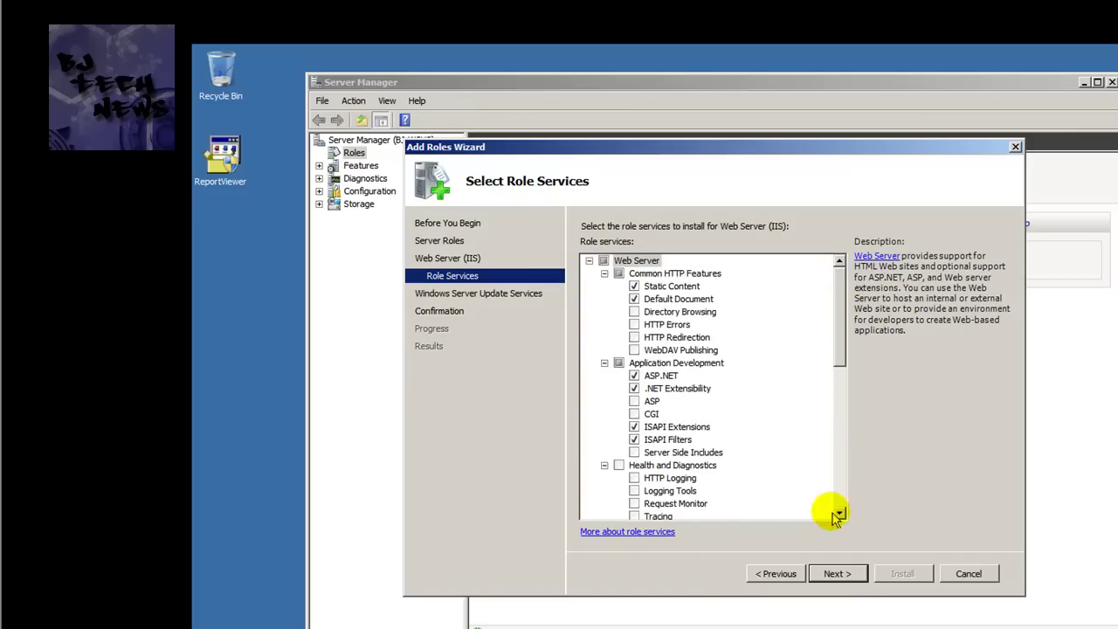
click(844, 580)
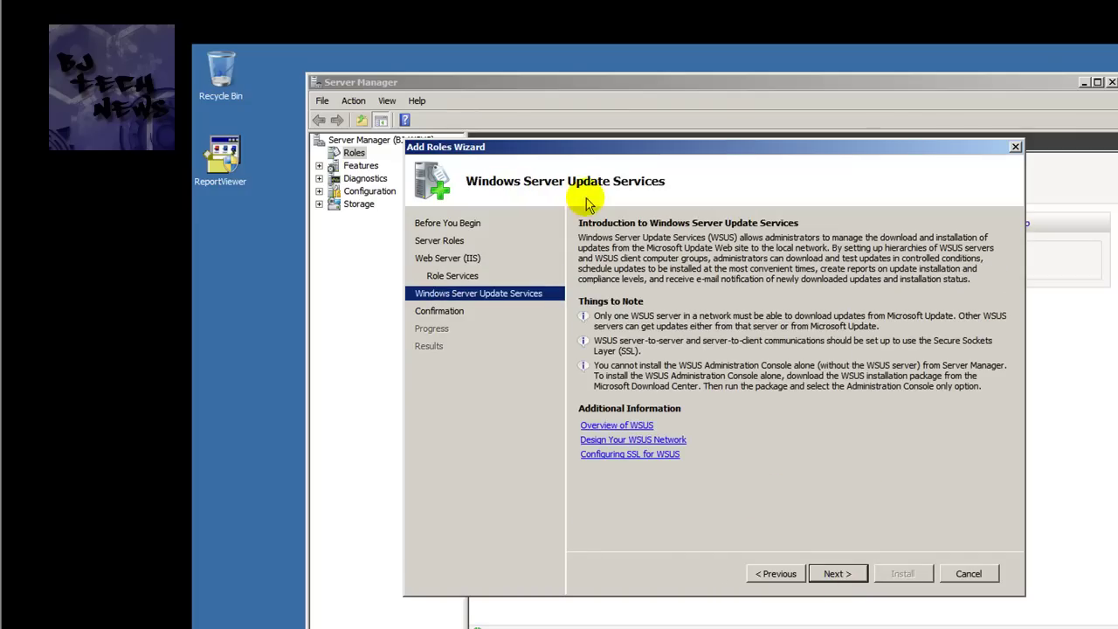
click(835, 577)
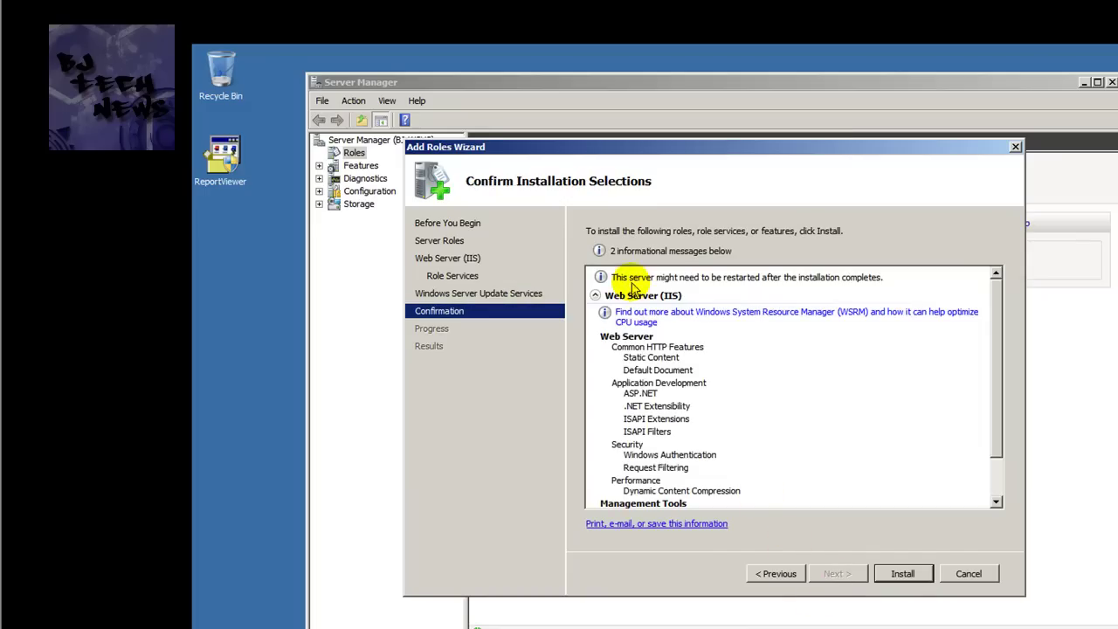
drag(996, 301, 989, 253)
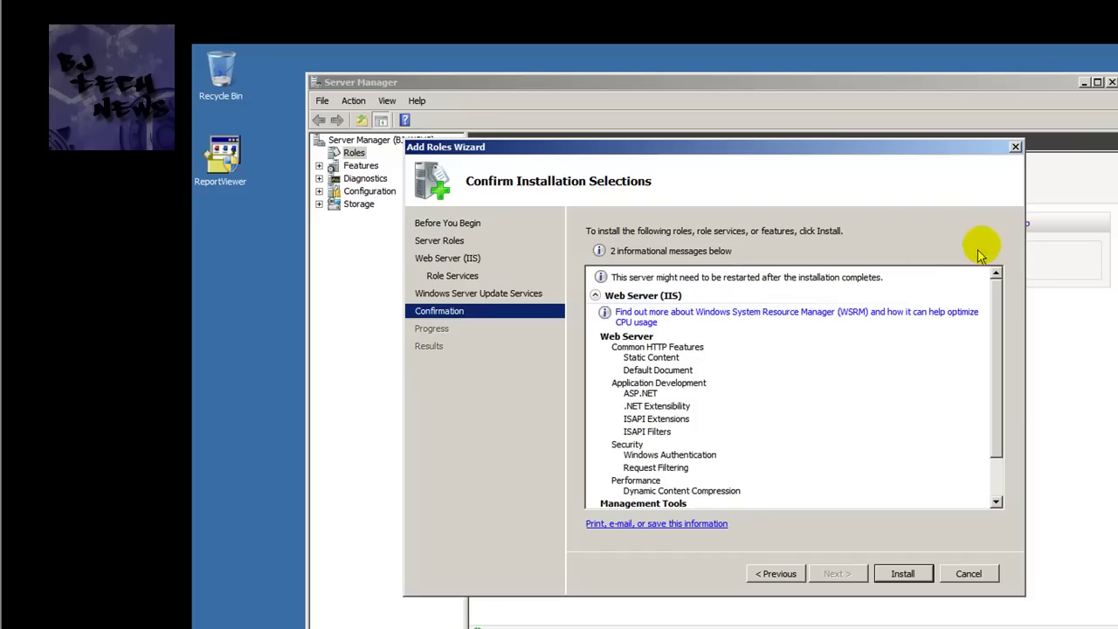
click(904, 576)
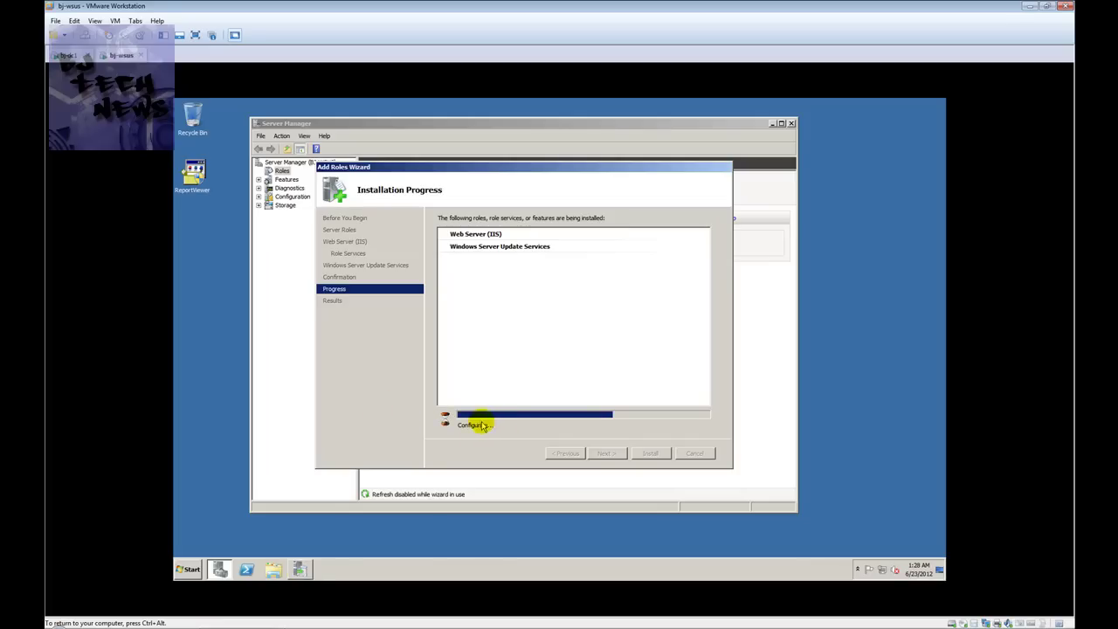
Bring up the Windows Server Update Services 3.0 SP2 Setup Wizard and accept its license agreement
click(300, 570)
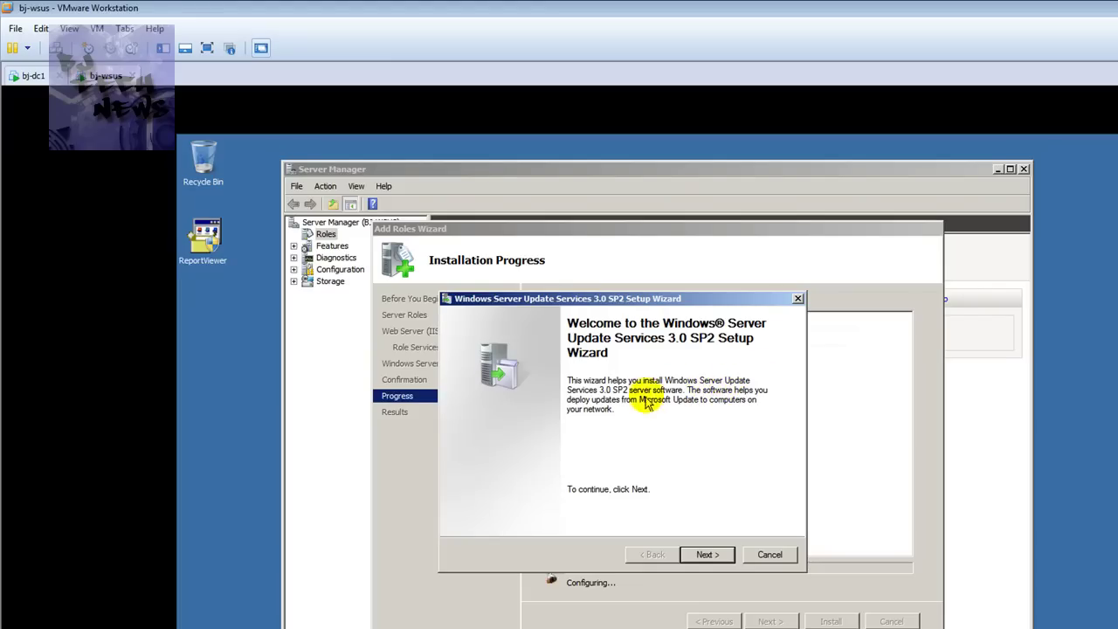
click(708, 553)
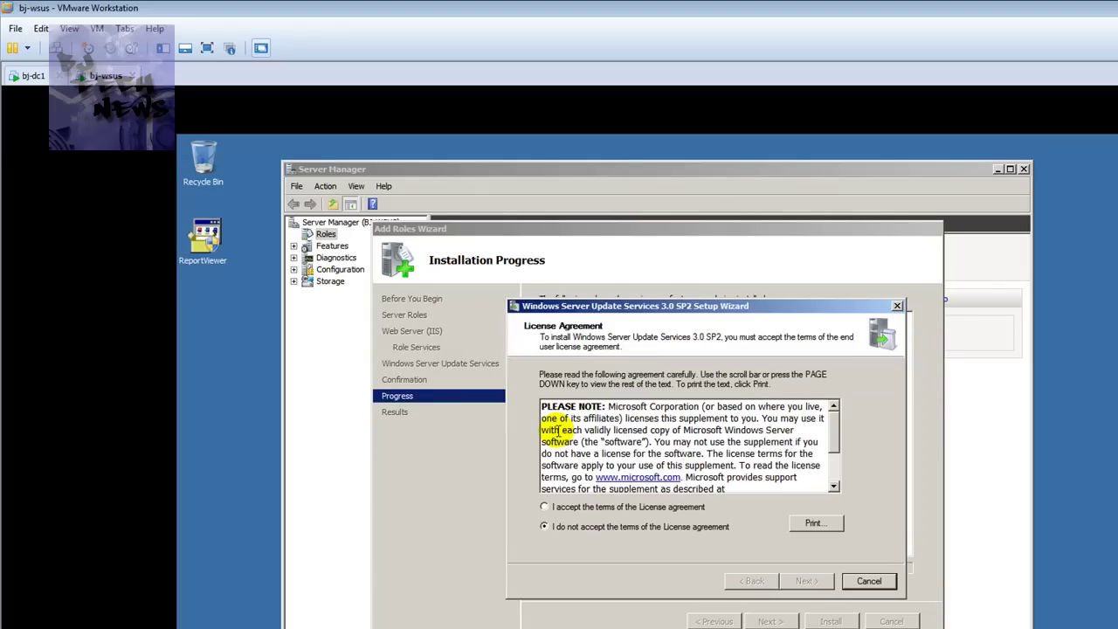
scroll(831, 441, down, 2)
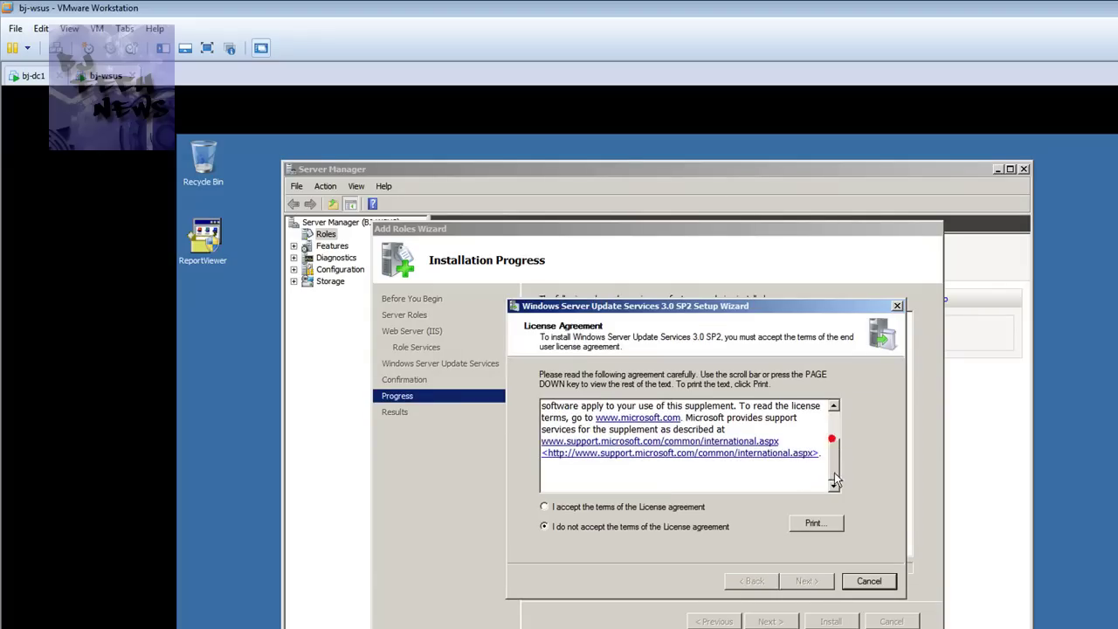
click(637, 511)
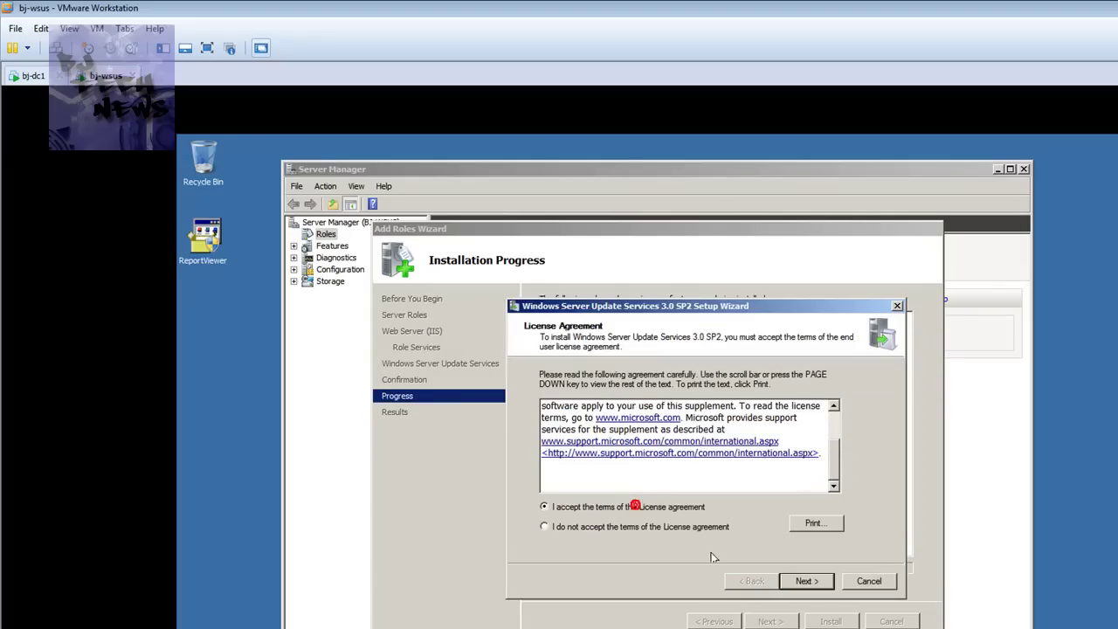
click(808, 580)
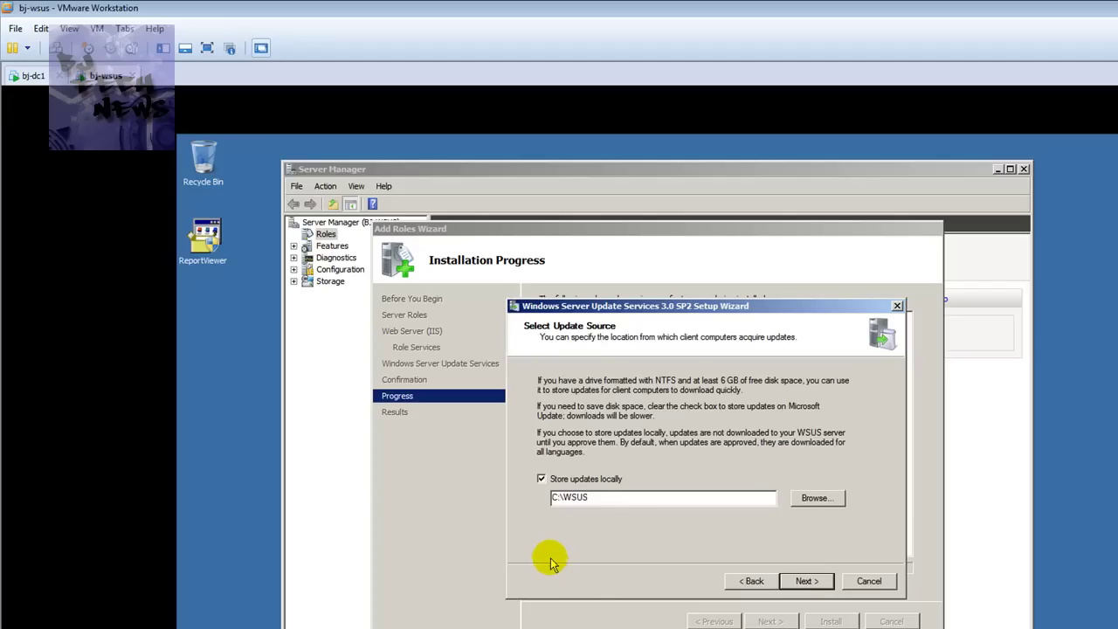
Keep updates stored locally in C:\WSUS as the update source
double_click(600, 496)
drag(600, 496, 519, 505)
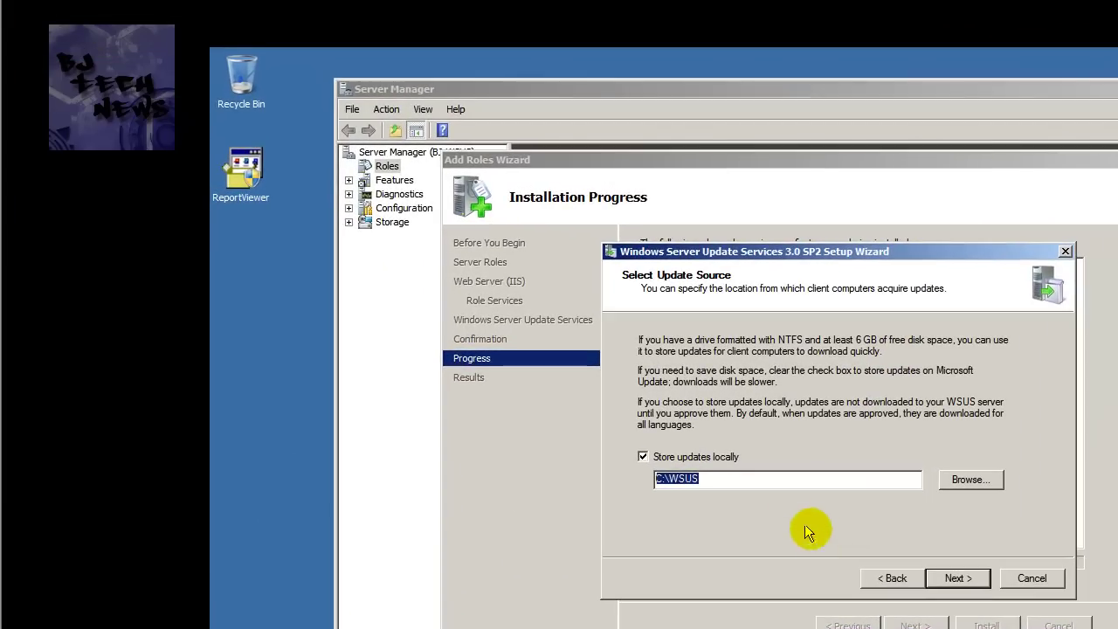
click(955, 577)
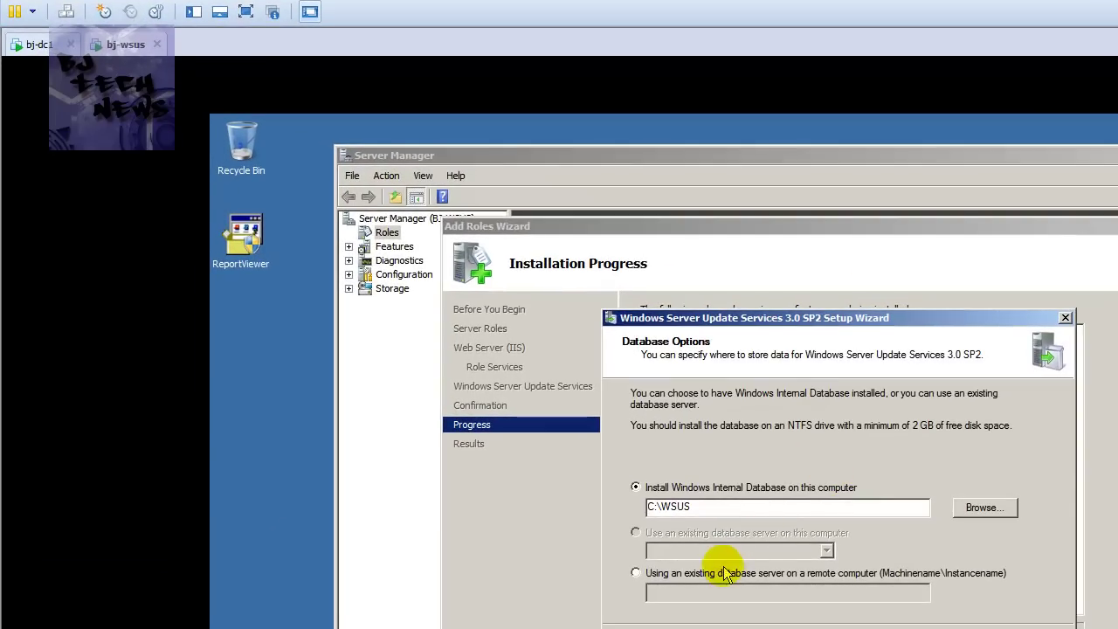
Look at the remote database server option, but choose to install Windows Internal Database on this computer in C:\WSUS
click(486, 382)
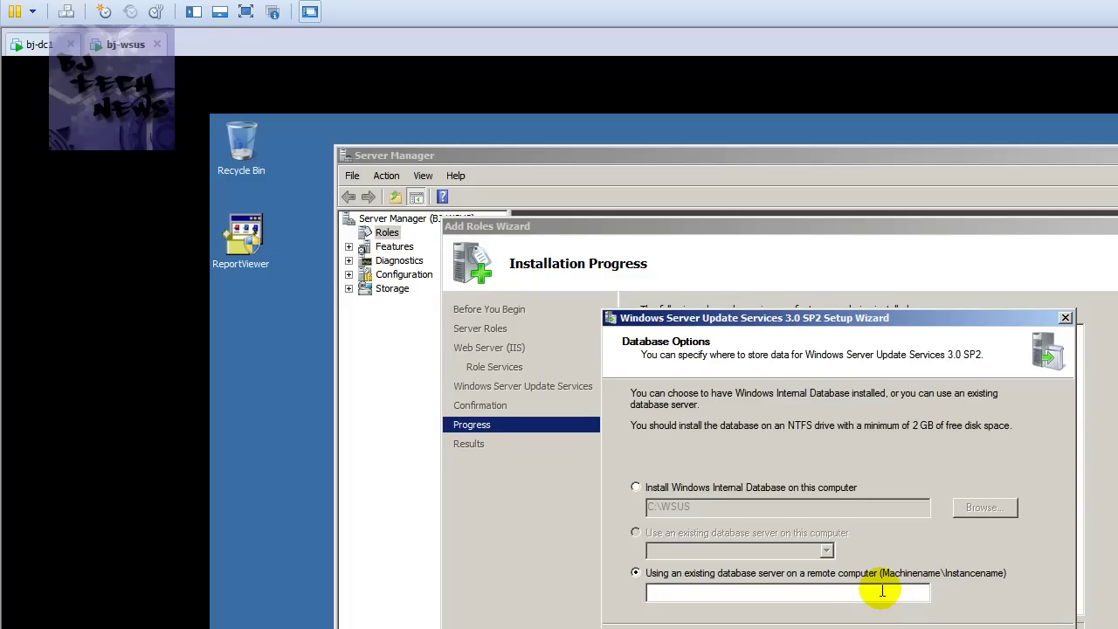
click(723, 488)
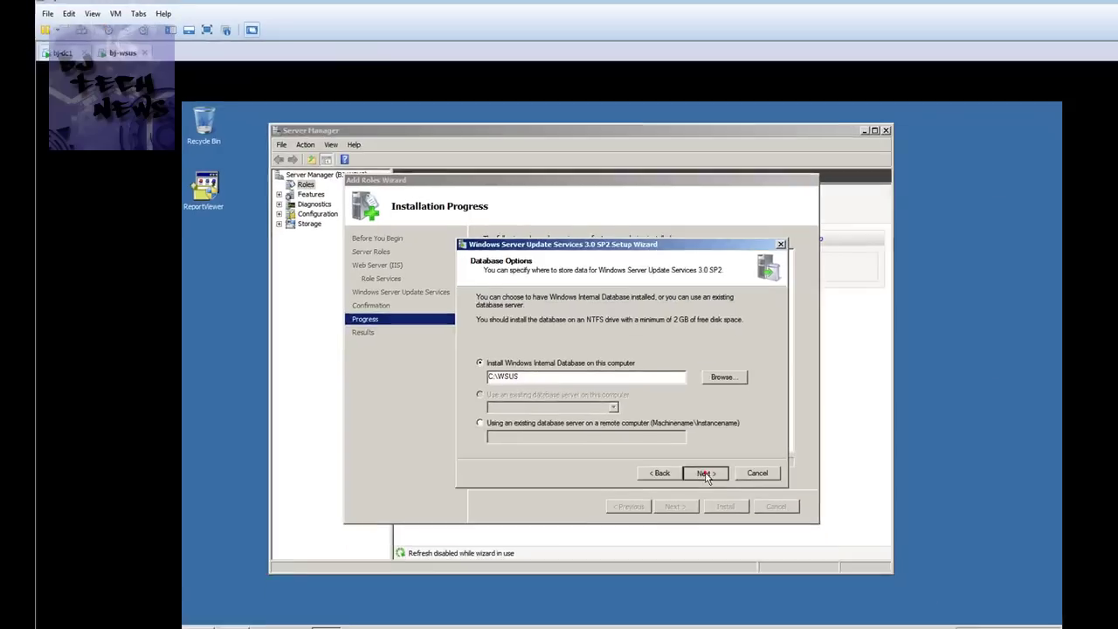
click(913, 616)
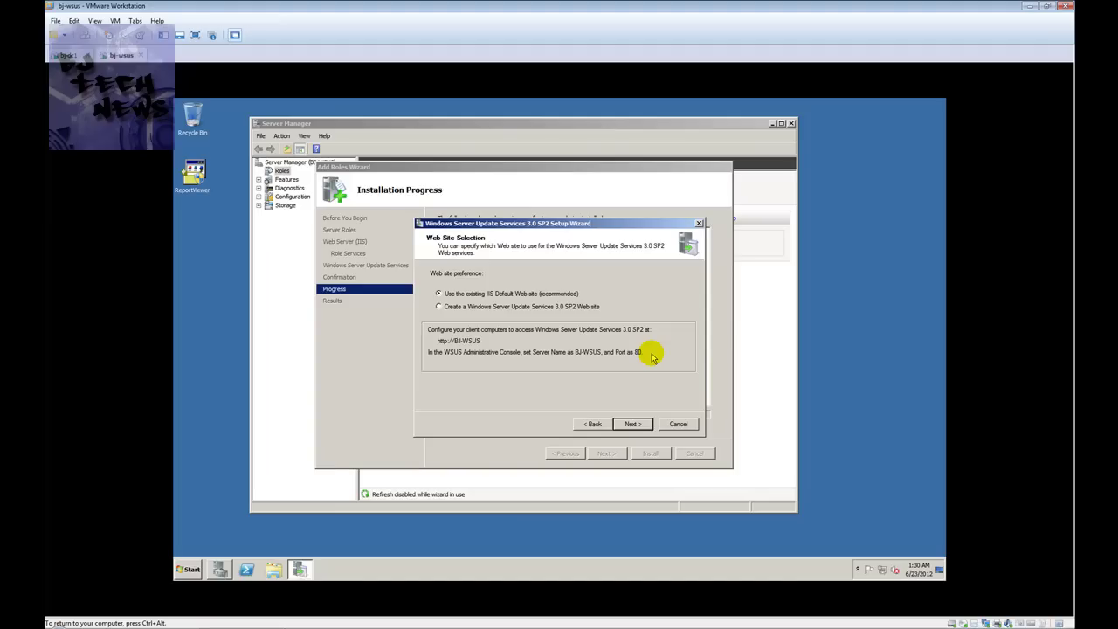
Compare the web site preferences and choose the existing IIS Default Web site for WSUS
click(509, 307)
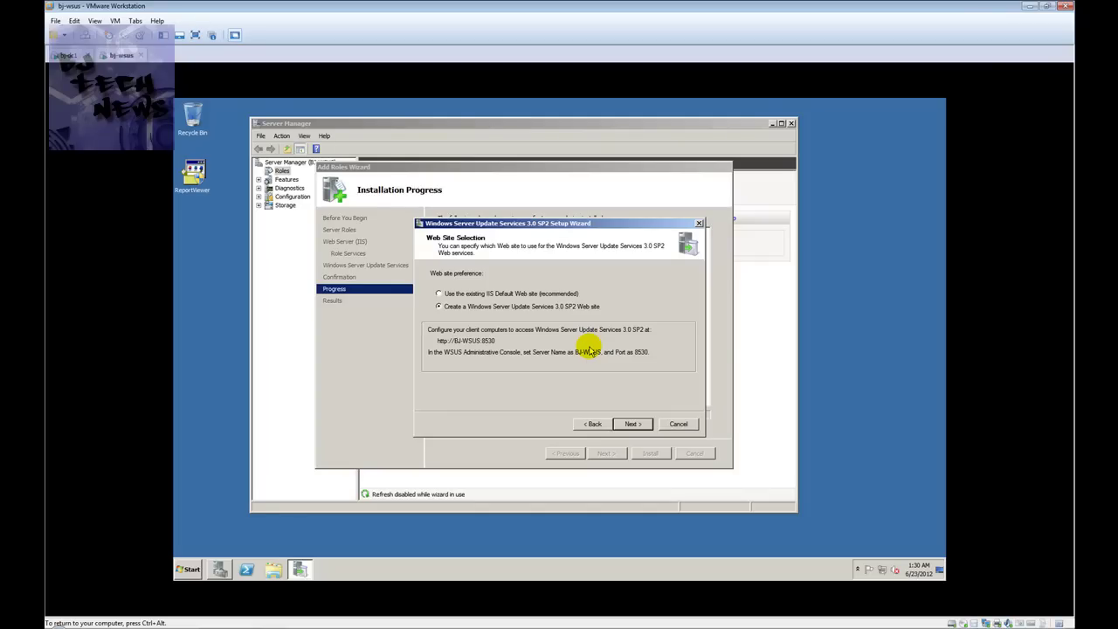
click(468, 296)
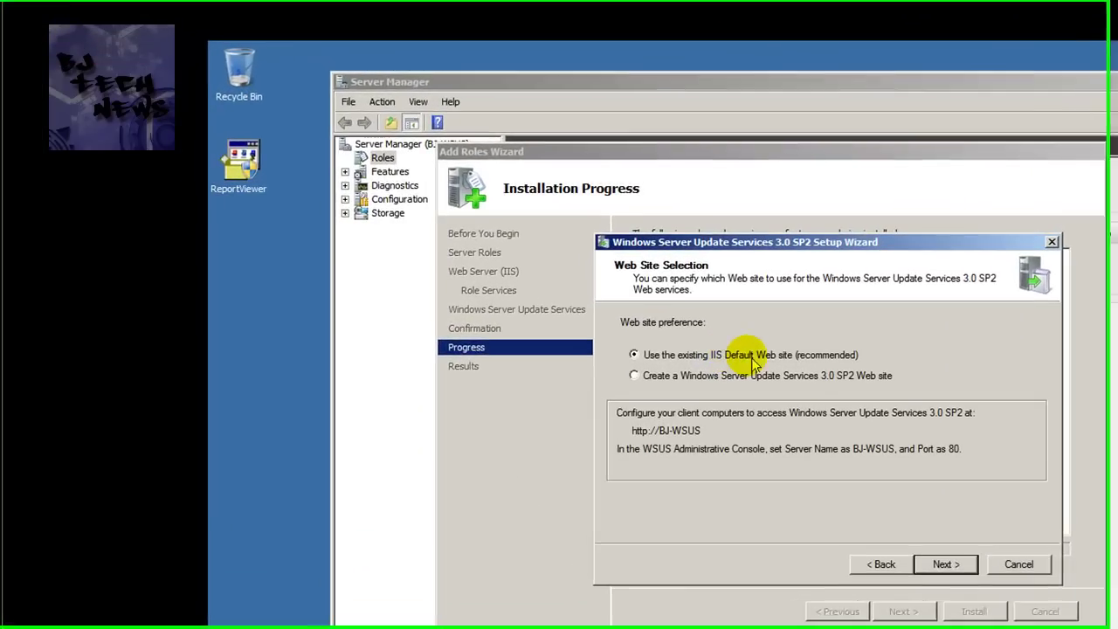
click(958, 572)
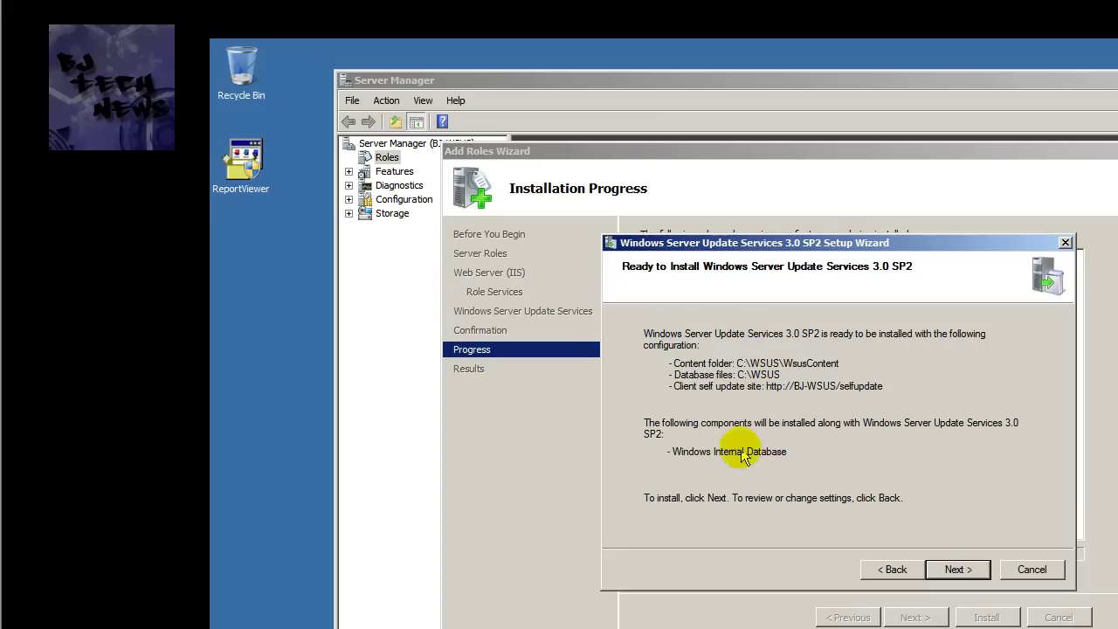
Run the WSUS 3.0 SP2 installation with the chosen configuration and finish the setup wizard
click(957, 570)
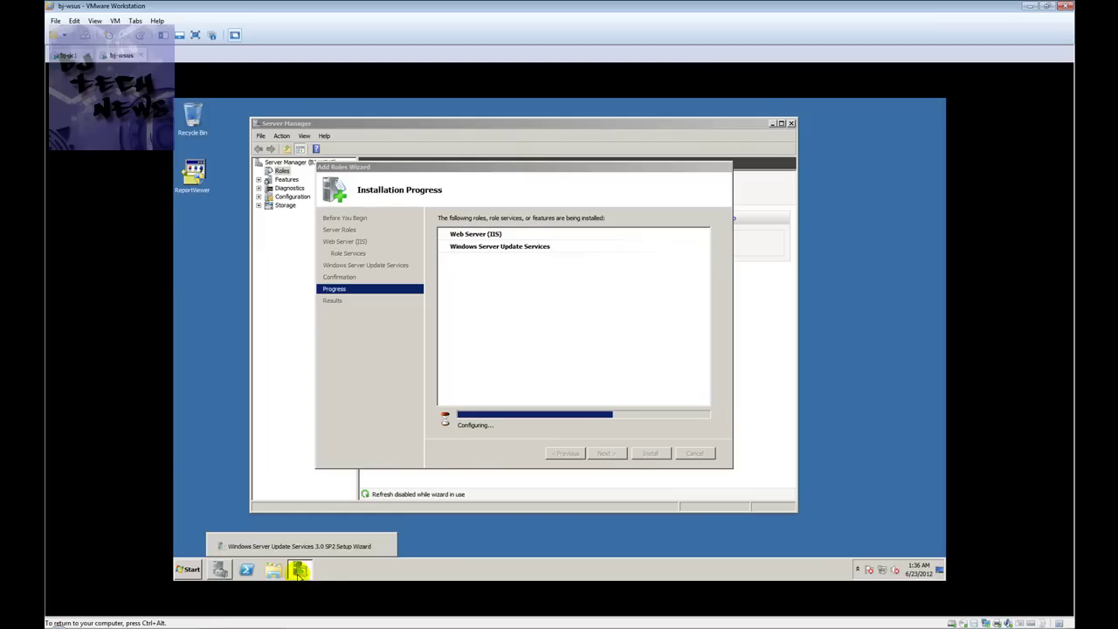
click(299, 569)
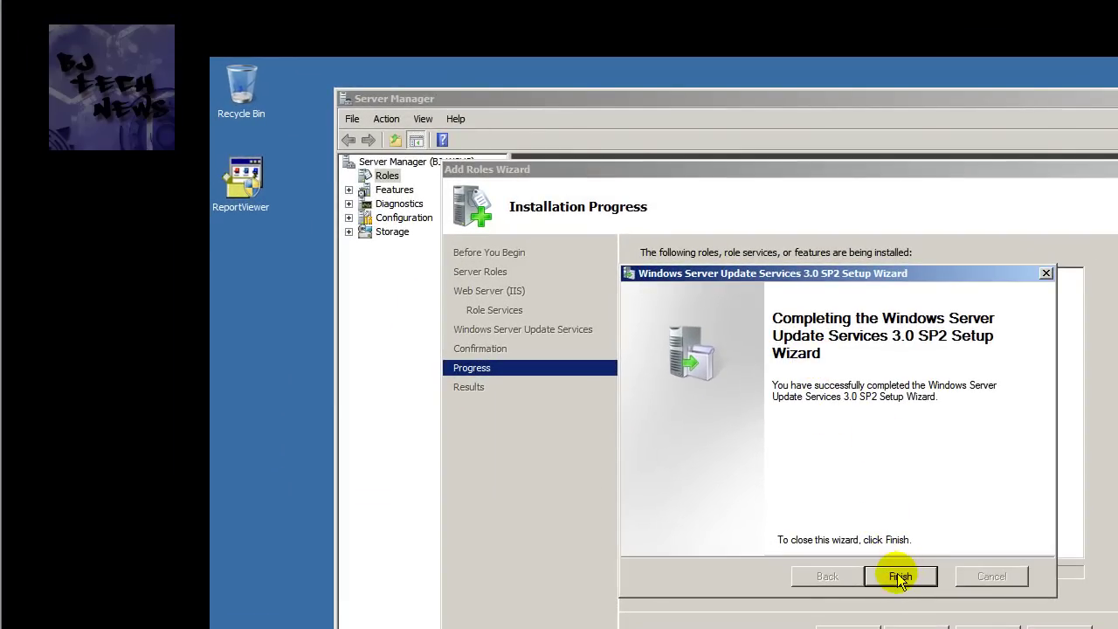
click(901, 577)
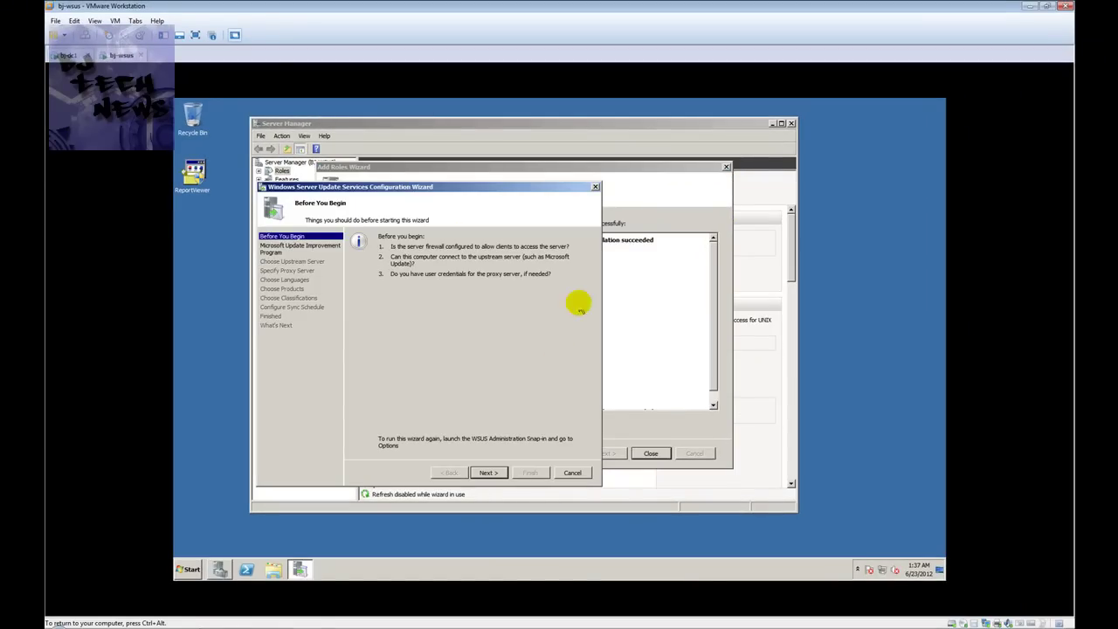
Move the Add Roles results window aside and proceed past the WSUS Configuration Wizard's Before You Begin page
click(637, 169)
drag(688, 181, 711, 204)
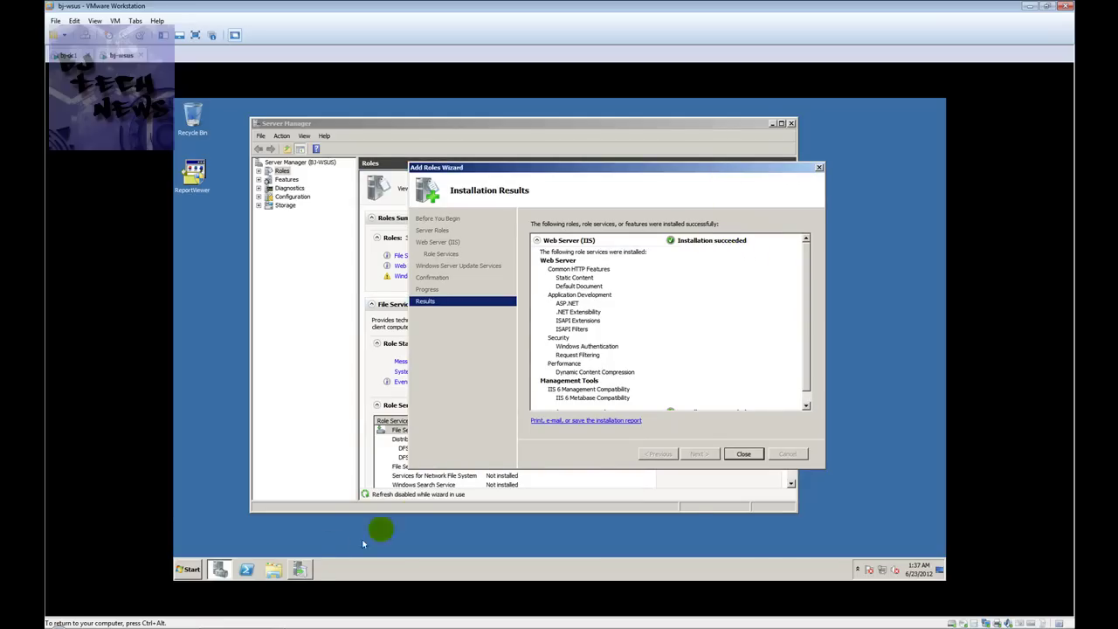
click(302, 569)
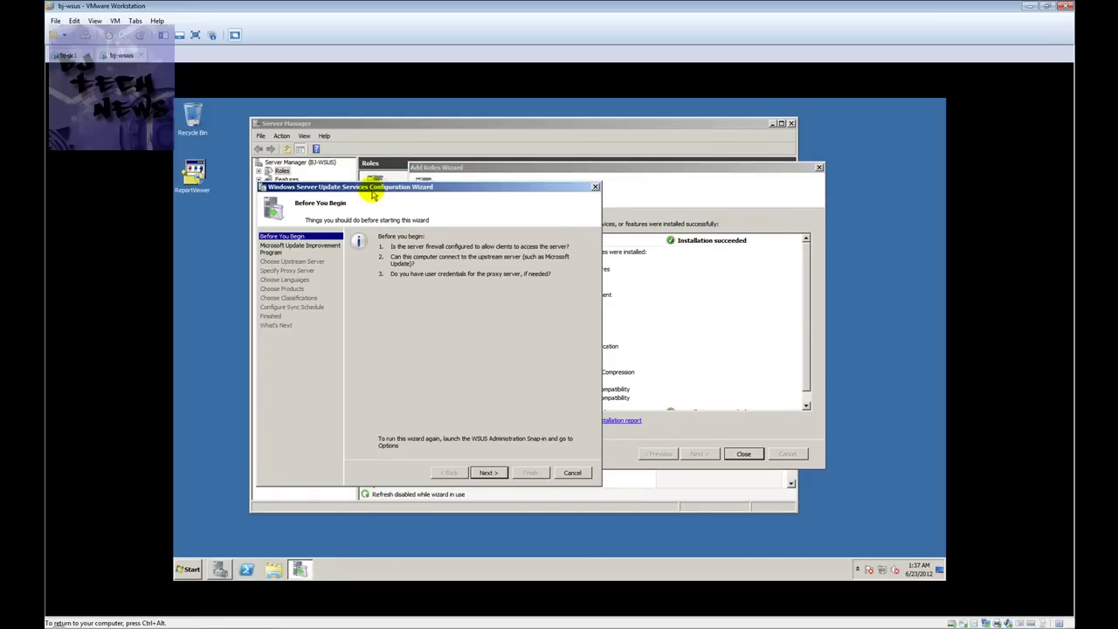
drag(373, 187, 369, 177)
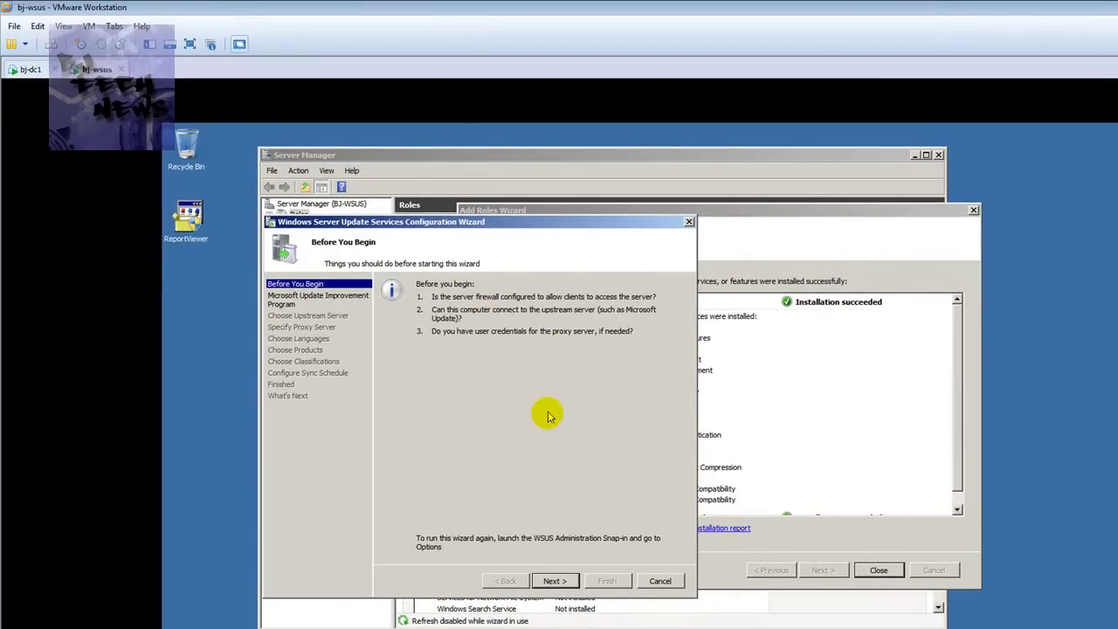
click(554, 581)
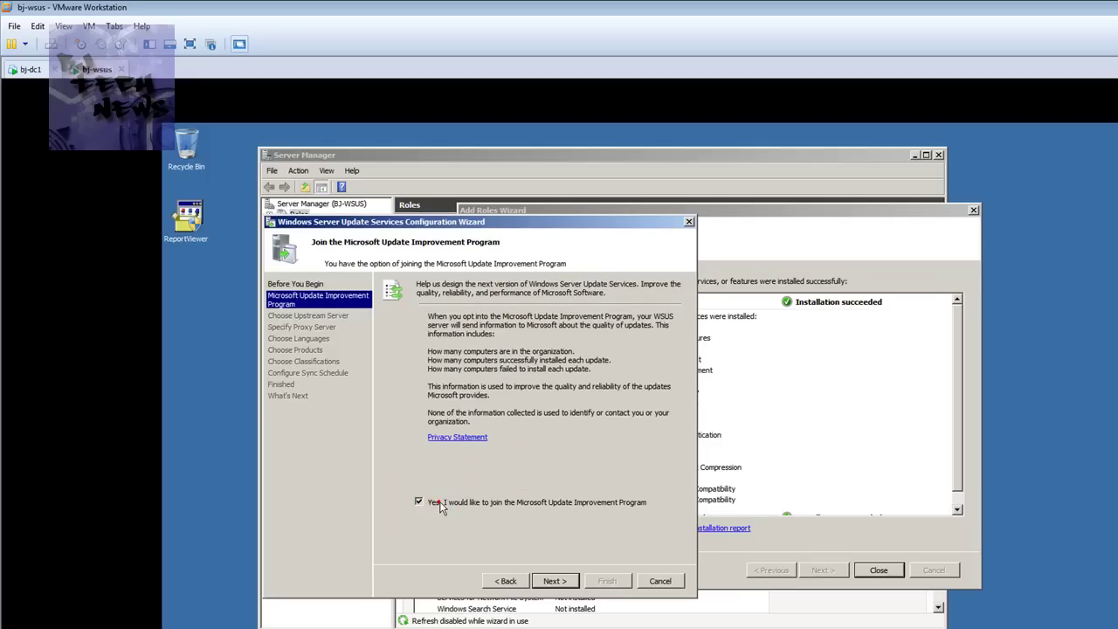
Join the Microsoft Update Improvement Program and have WSUS synchronize from Microsoft Update without a proxy server
click(554, 582)
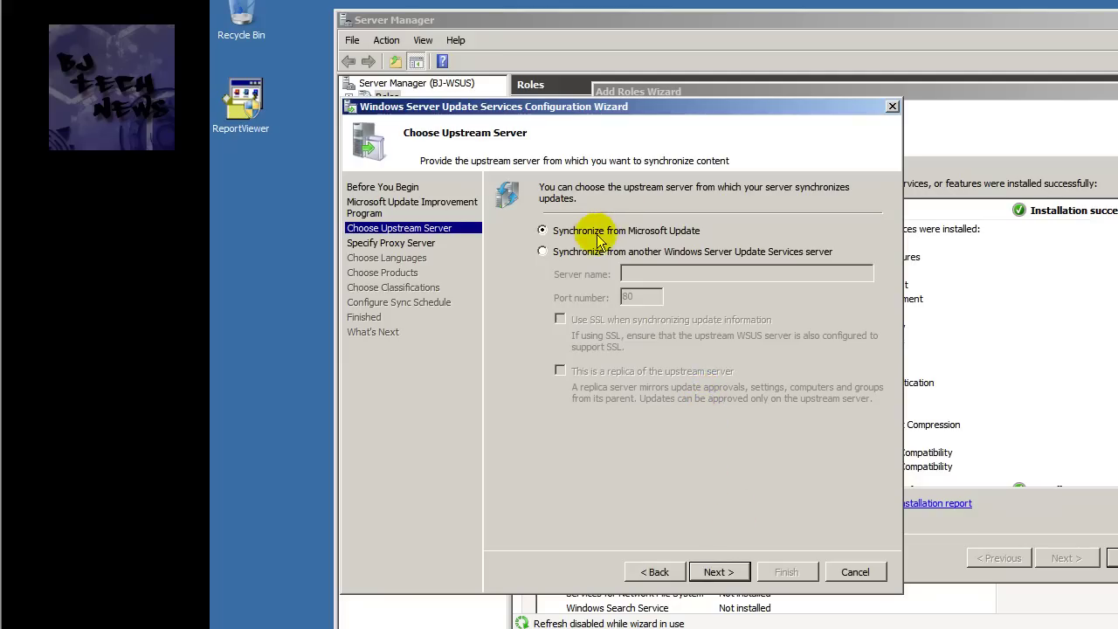
click(716, 573)
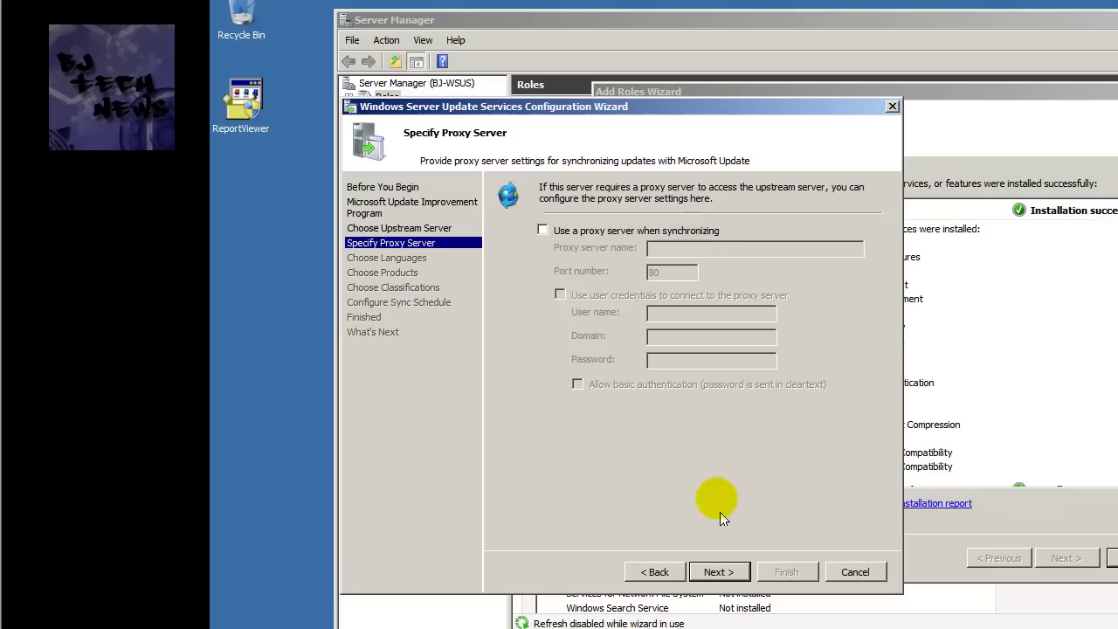
click(717, 571)
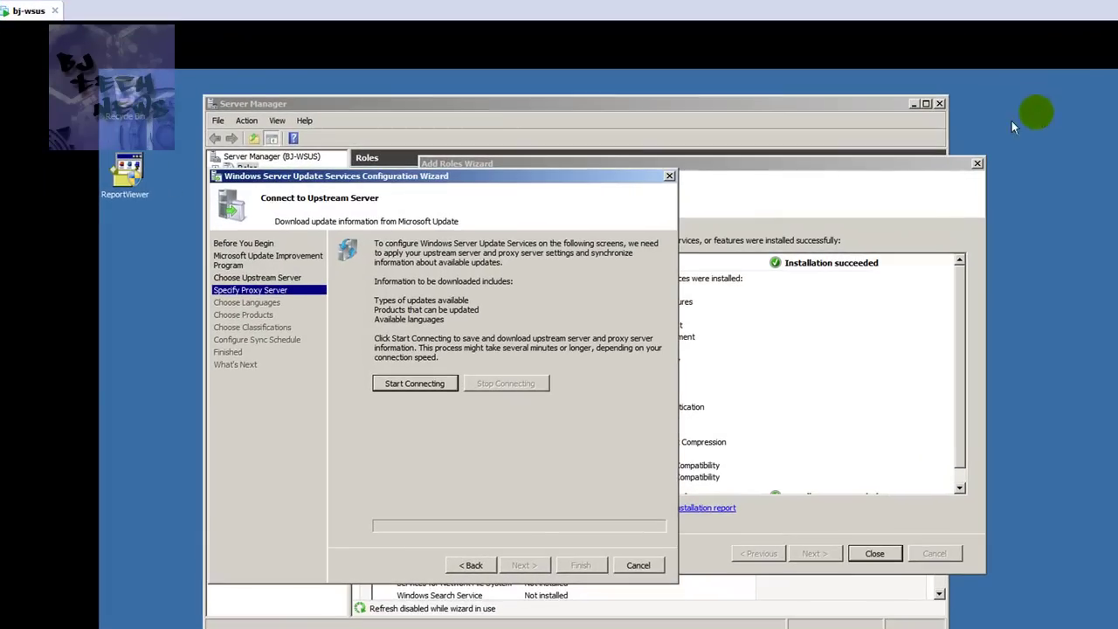
Close the Add Roles installation results and minimize Server Manager so only the WSUS Configuration Wizard remains open
click(846, 171)
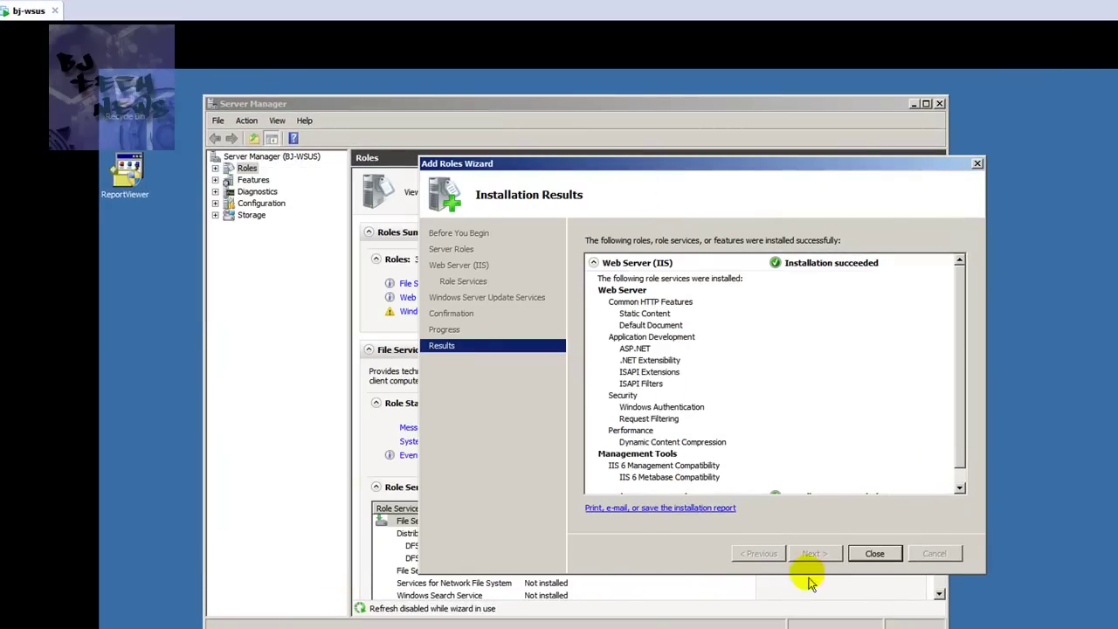
click(875, 554)
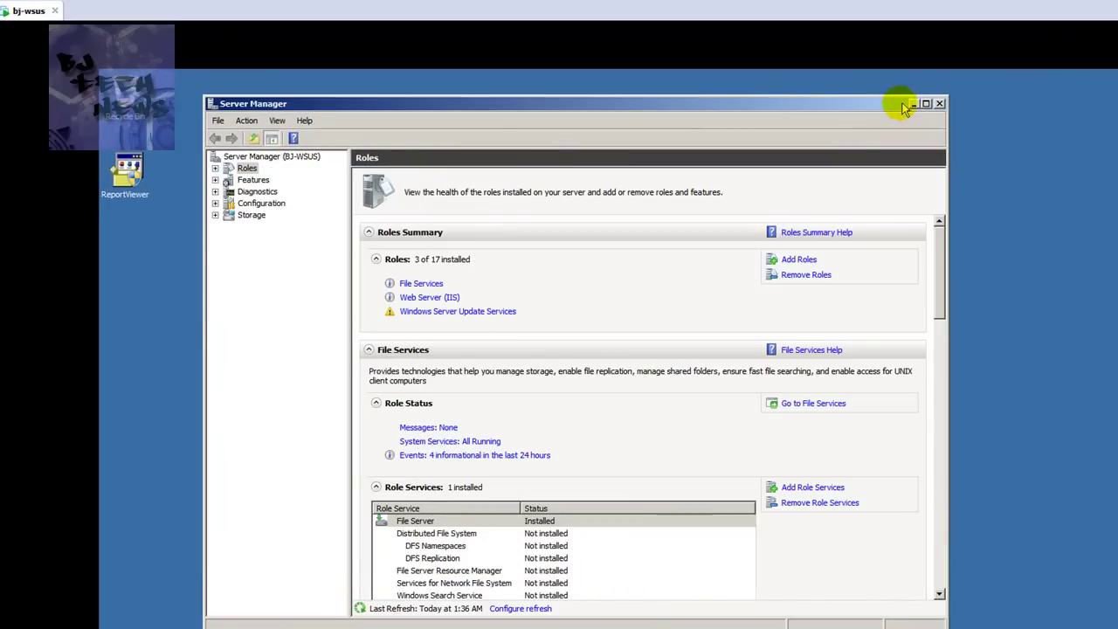
click(914, 104)
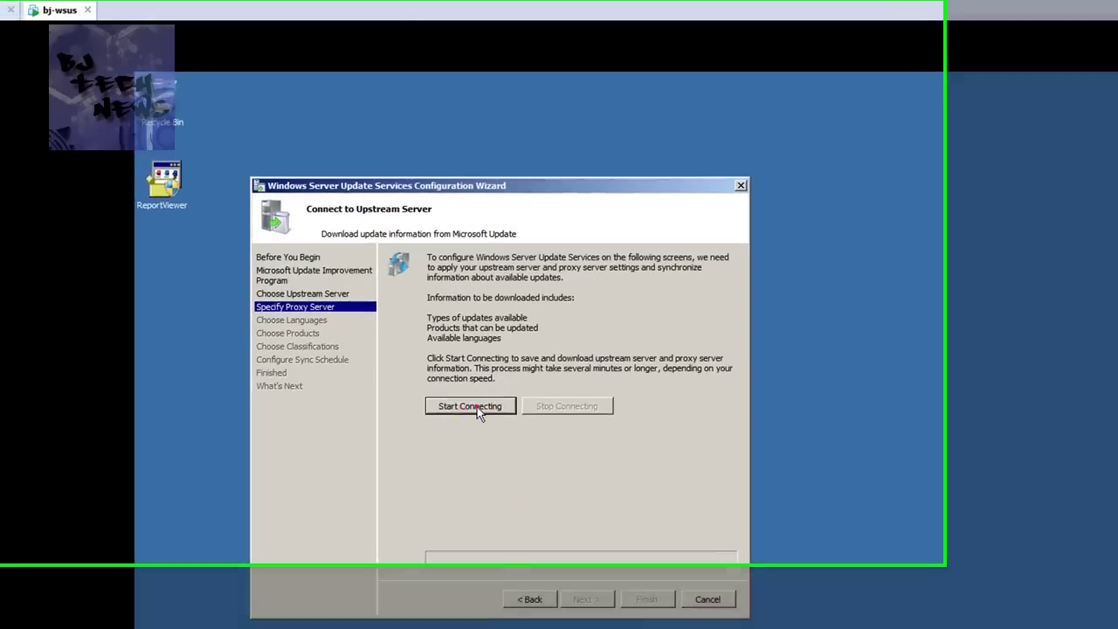
Connect to the upstream server to download update information, and limit update downloads to English only
click(423, 384)
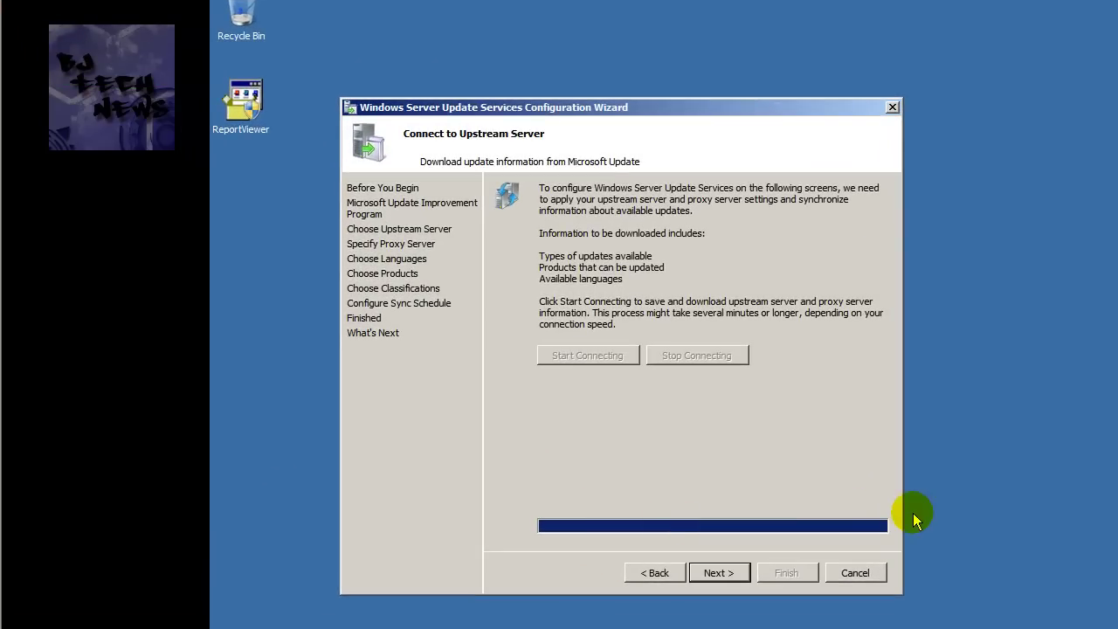
click(719, 574)
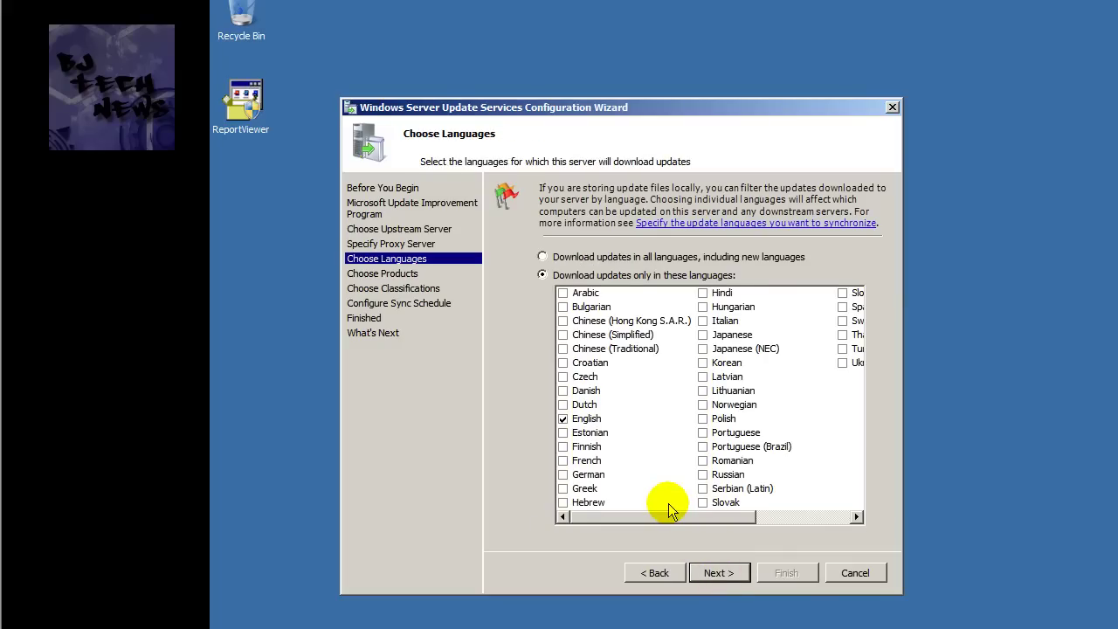
drag(637, 517, 662, 517)
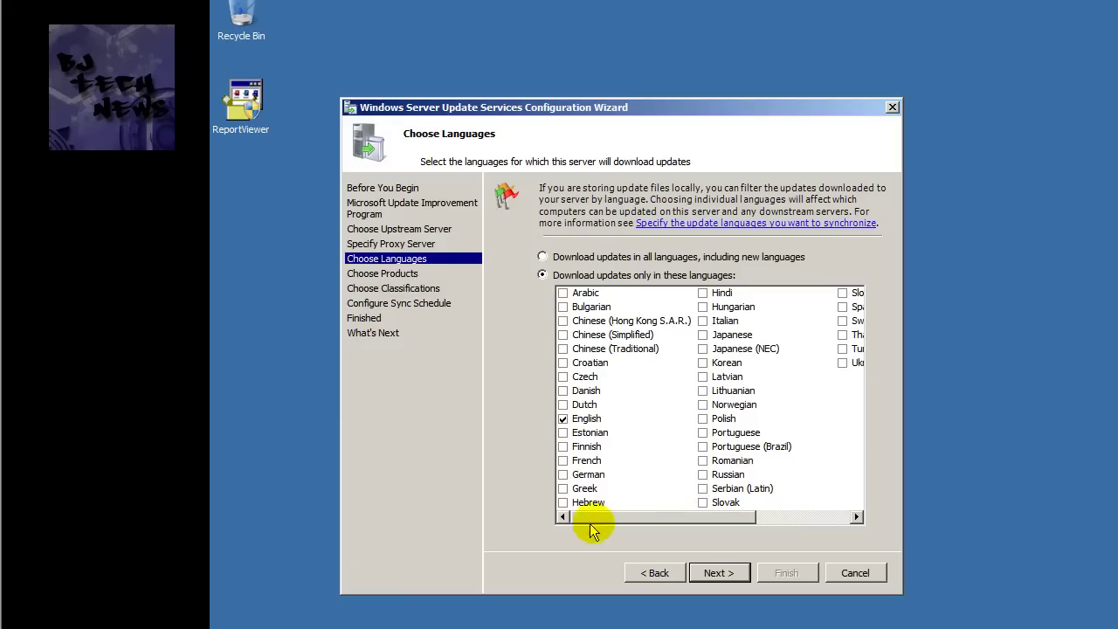
click(589, 420)
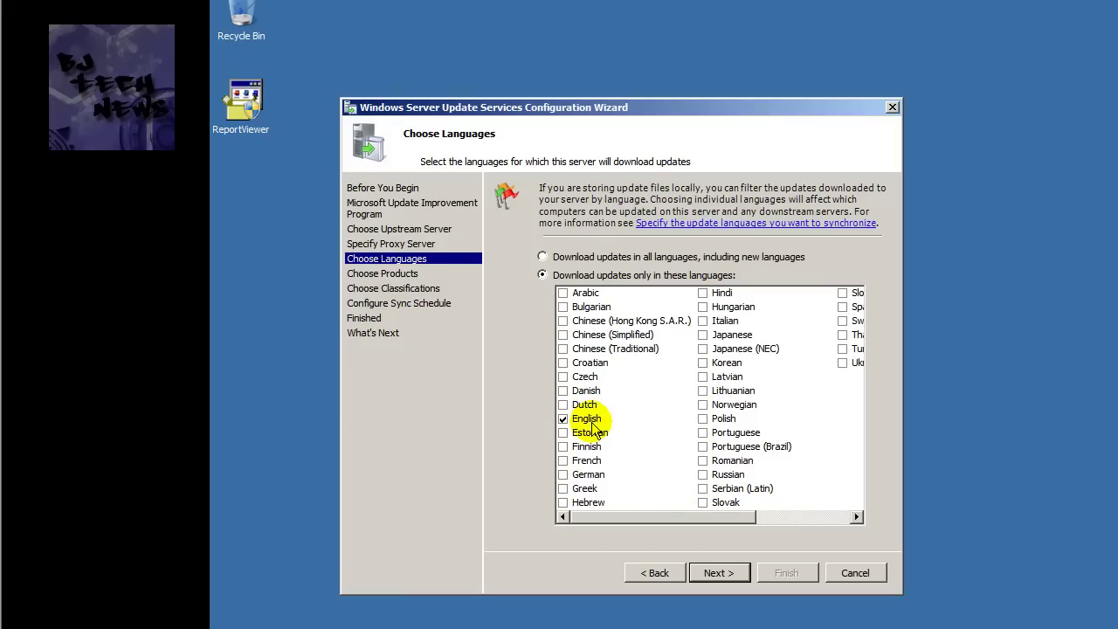
click(718, 572)
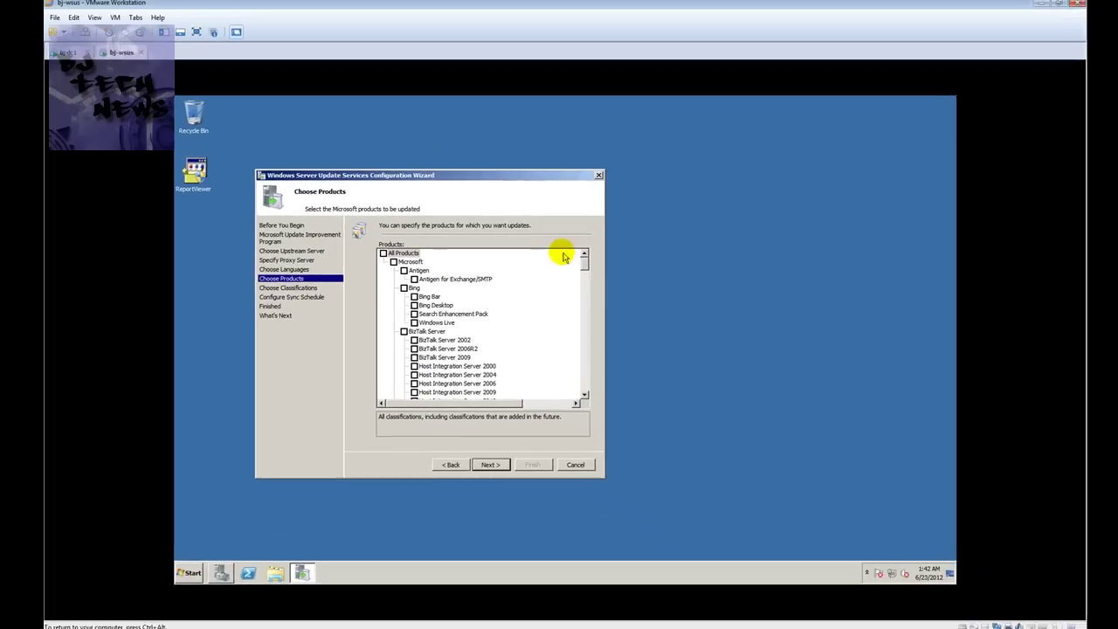
Review the product list and replace the full Office selection with only Office 2010 and Office 2007
mouse_move(579, 262)
mouse_down()
mouse_move(582, 398)
mouse_move(581, 254)
mouse_up()
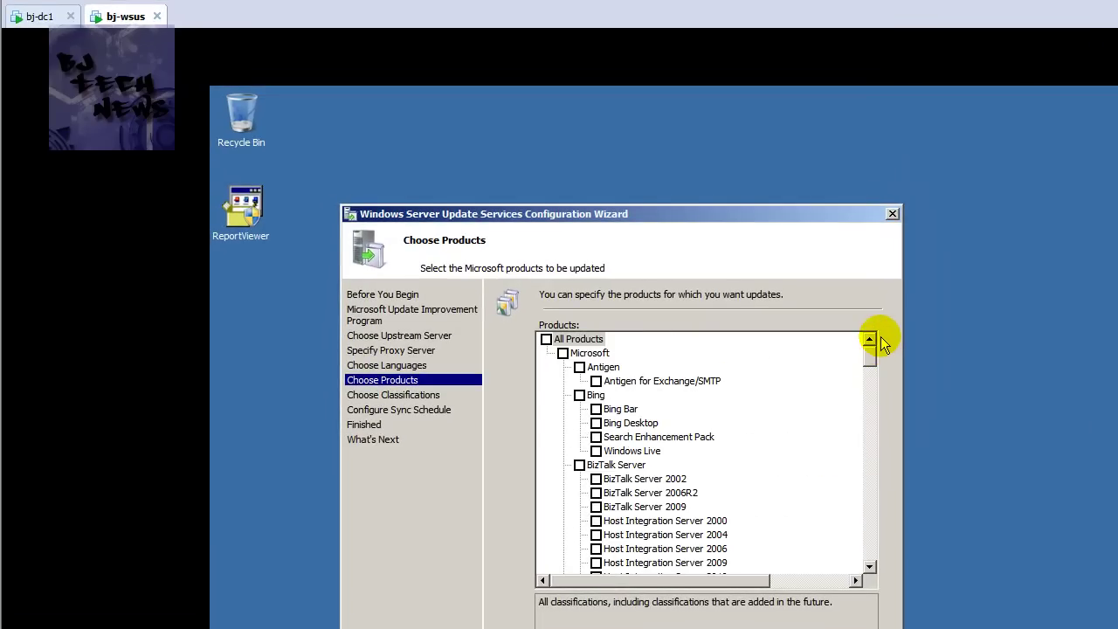
click(869, 568)
click(869, 567)
click(870, 568)
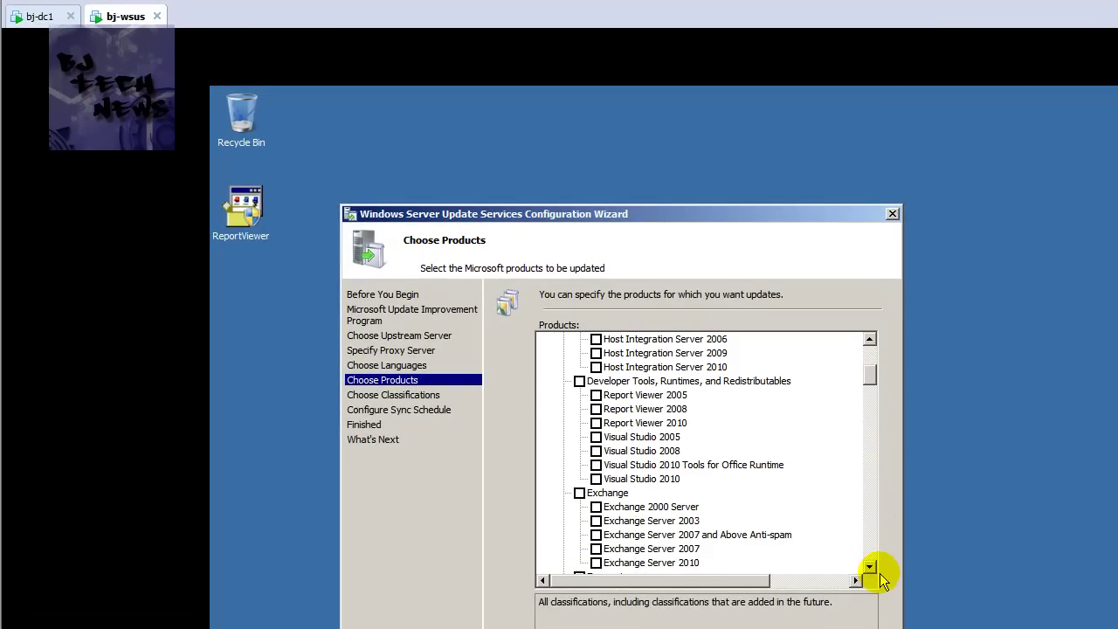
click(869, 567)
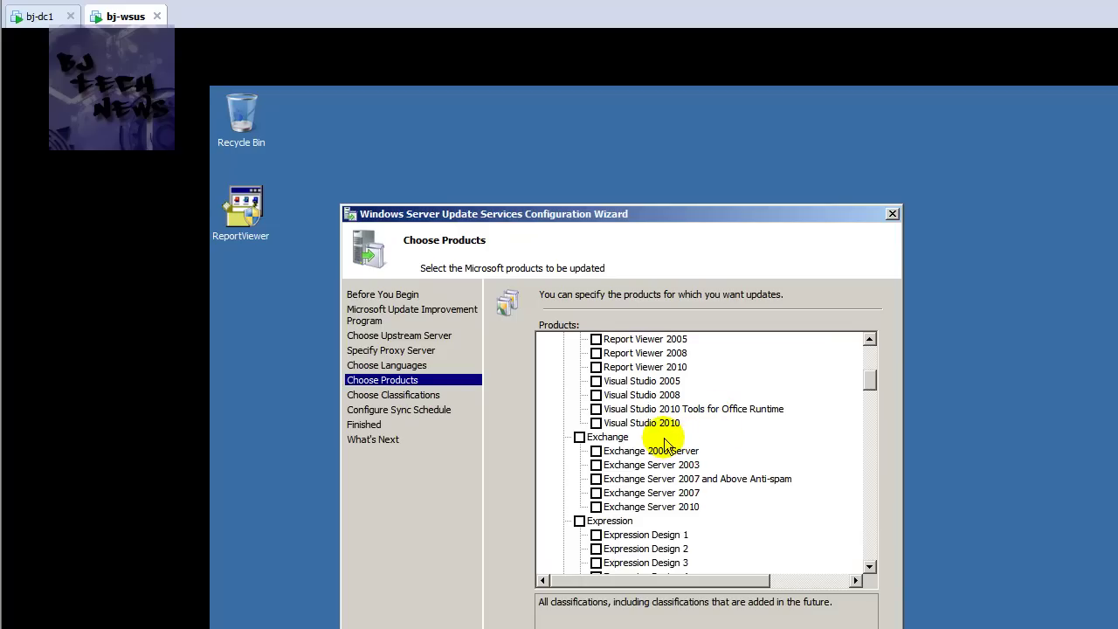
drag(867, 378, 880, 406)
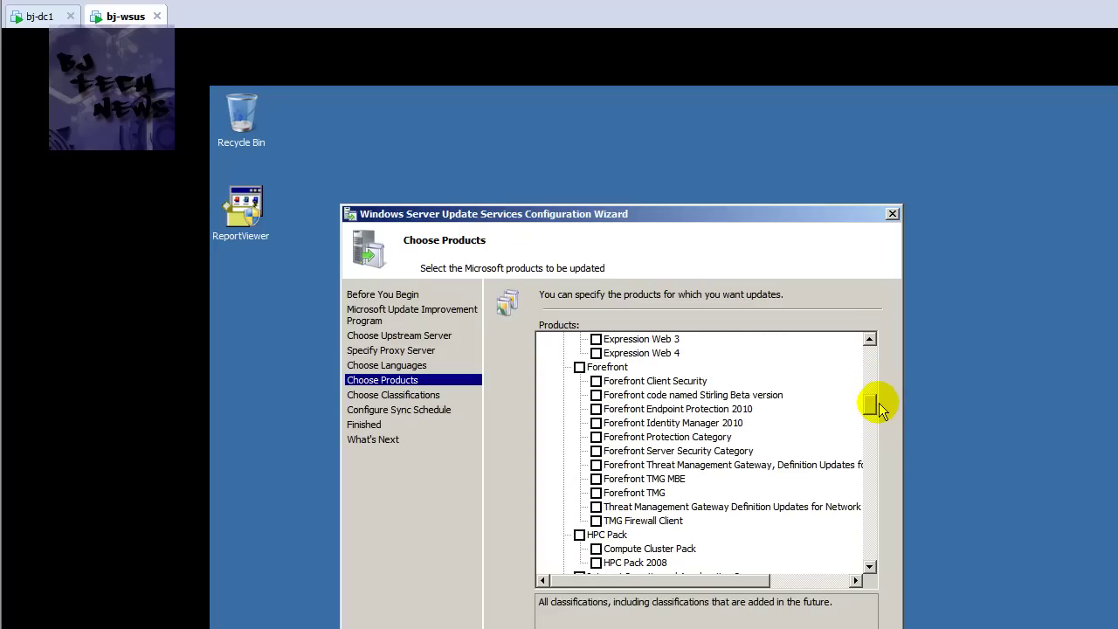
drag(881, 405, 875, 452)
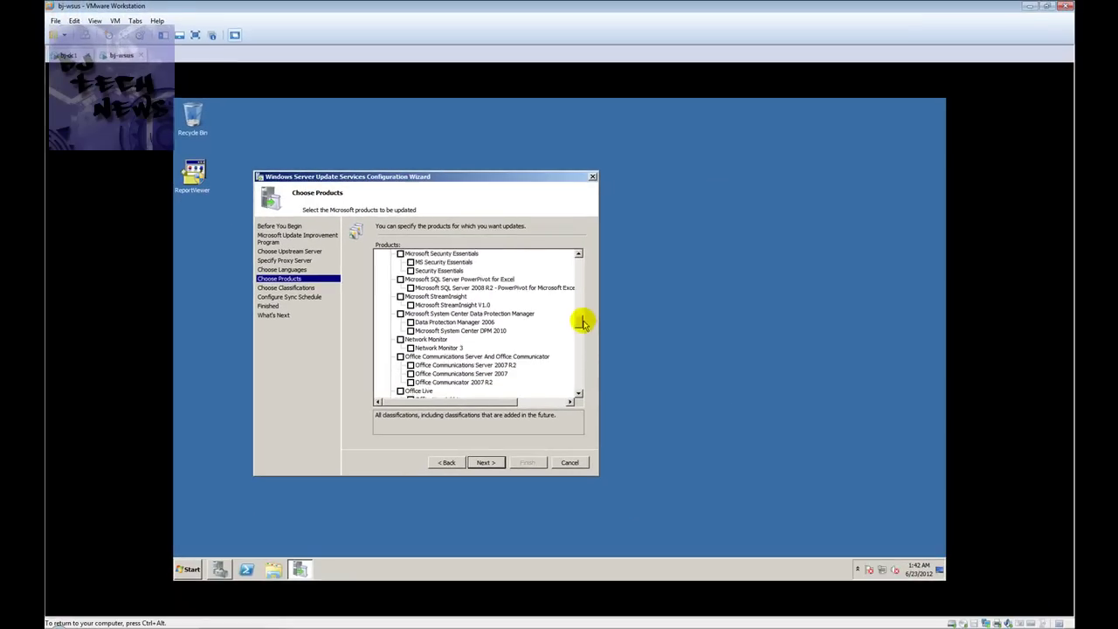
drag(583, 323, 581, 333)
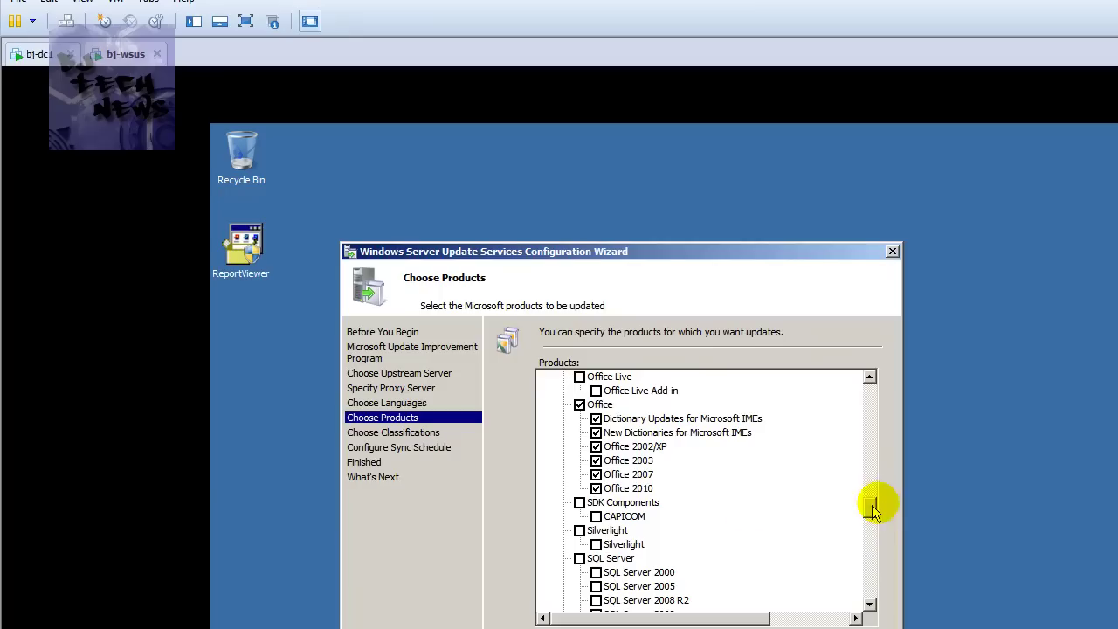
click(579, 405)
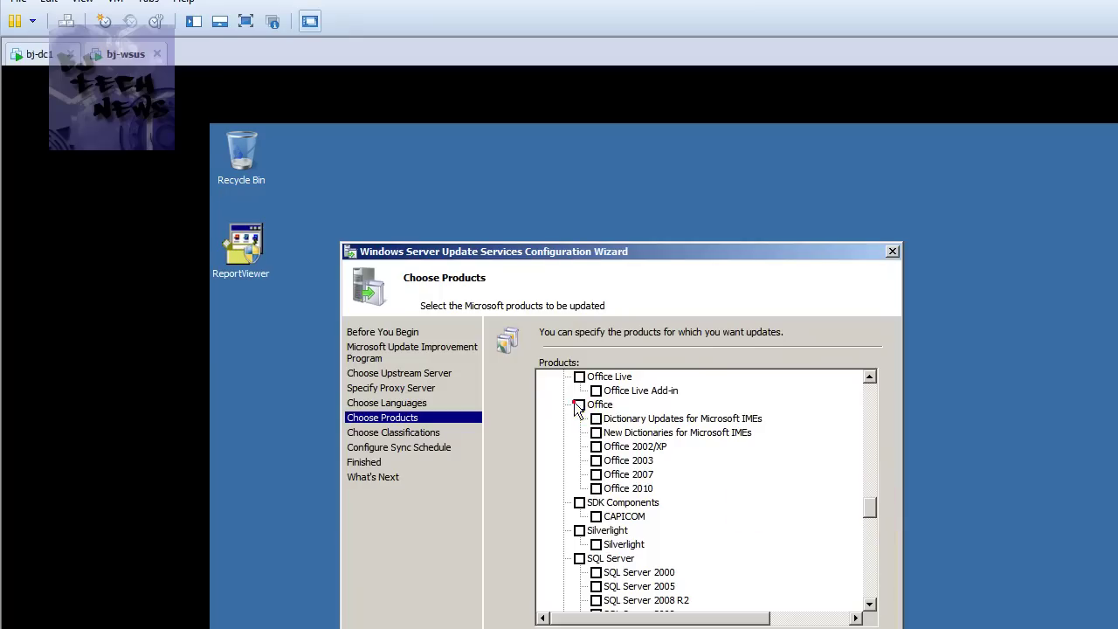
click(596, 489)
click(595, 475)
Replace the full Windows selection with Windows 7, Windows Server 2003, Windows Server 2008 R2 and Windows Server 2008, and accept the products
mouse_move(874, 505)
mouse_down()
mouse_move(872, 596)
mouse_move(869, 537)
mouse_move(870, 564)
mouse_up()
click(868, 574)
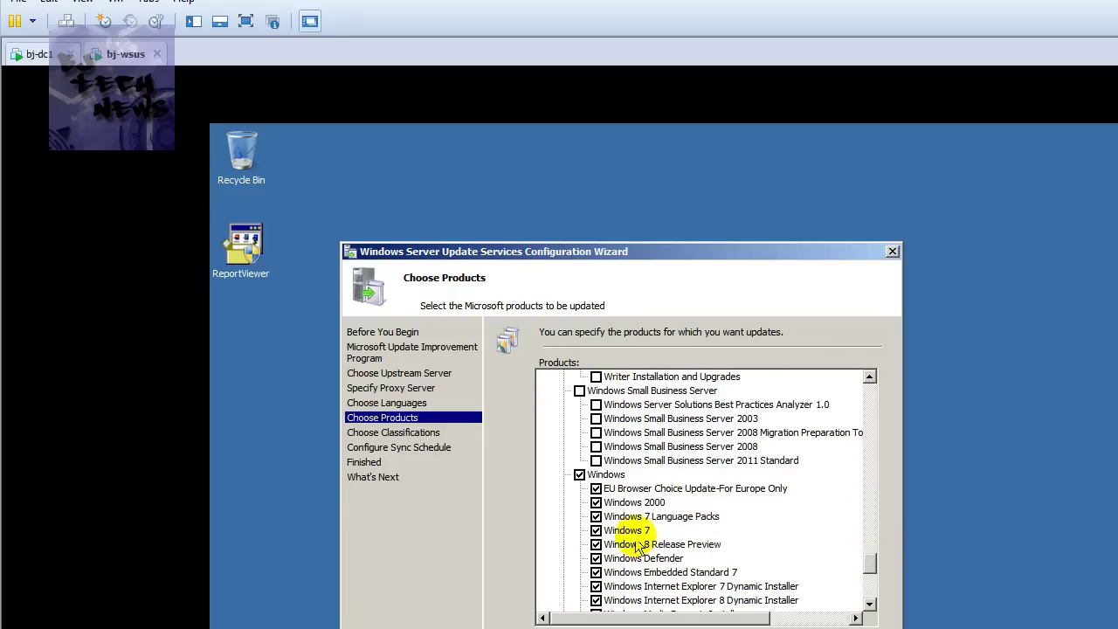
click(579, 475)
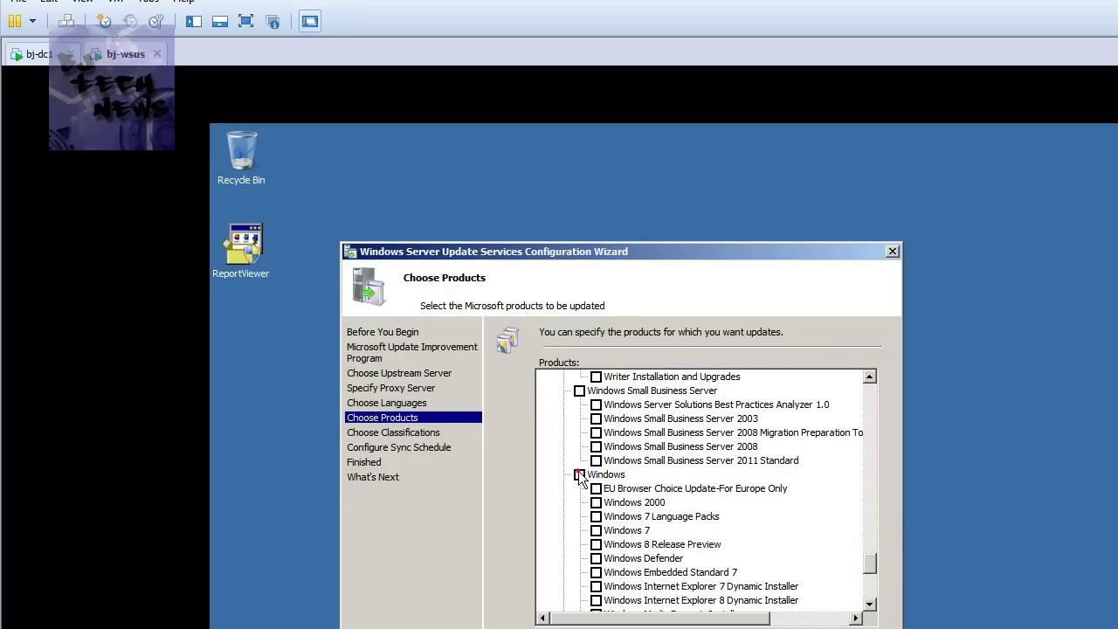
click(596, 530)
scroll(873, 569, down, 4)
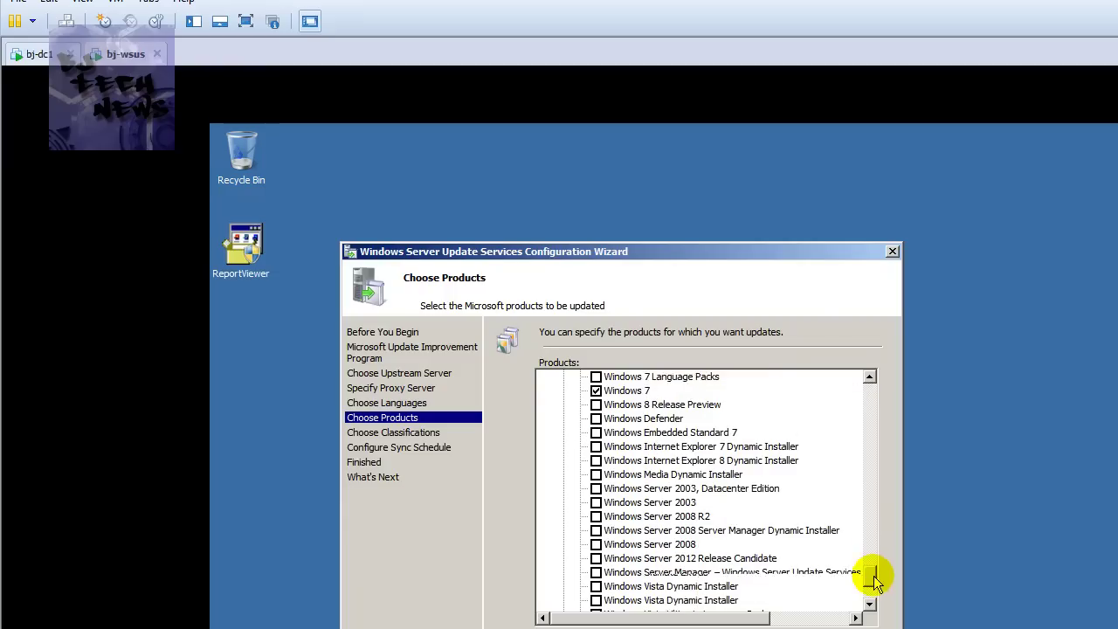
click(596, 490)
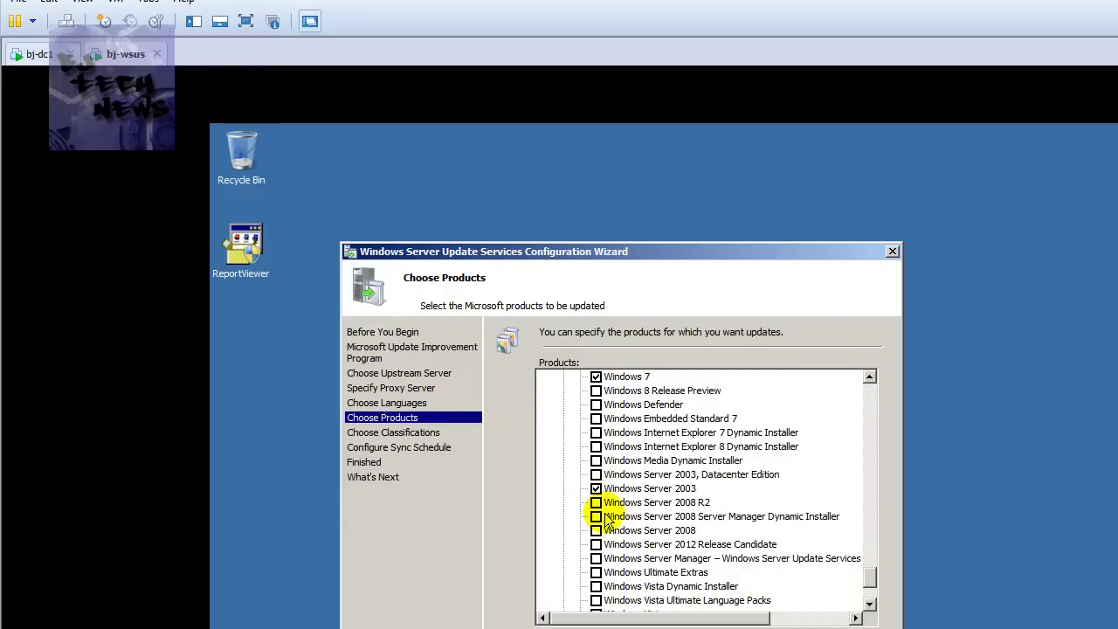
click(596, 503)
click(596, 530)
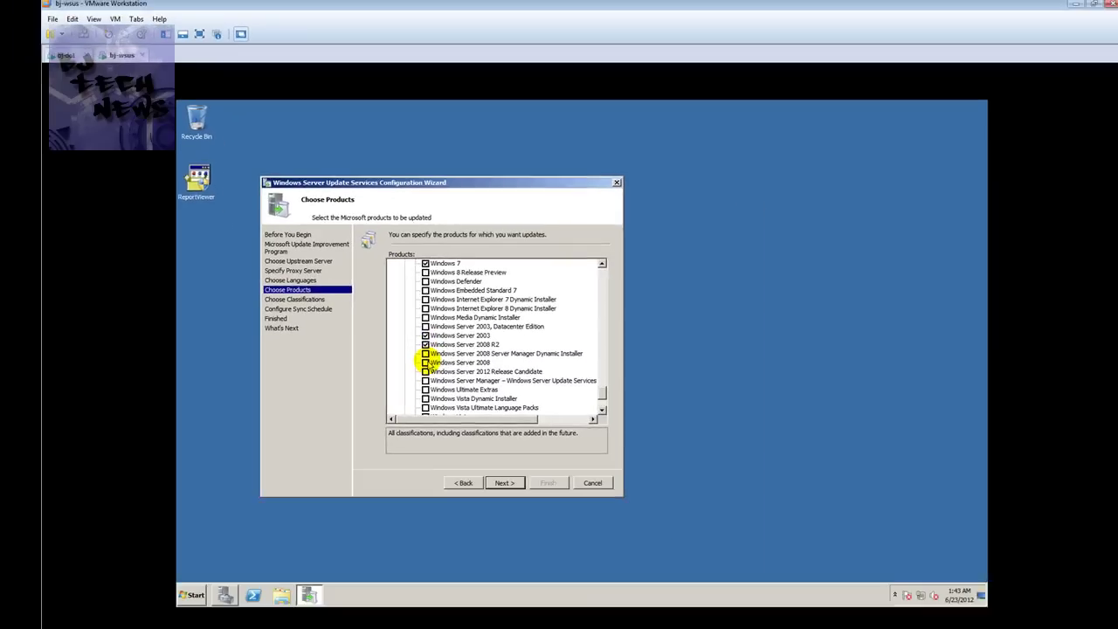
click(578, 376)
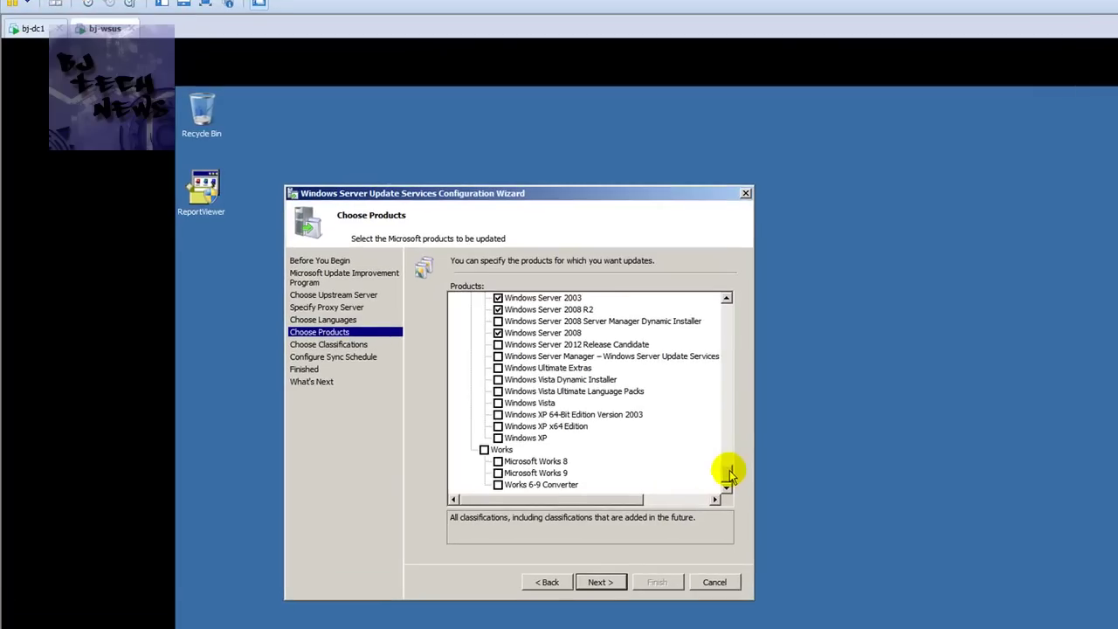
drag(579, 387, 581, 371)
drag(728, 457, 741, 294)
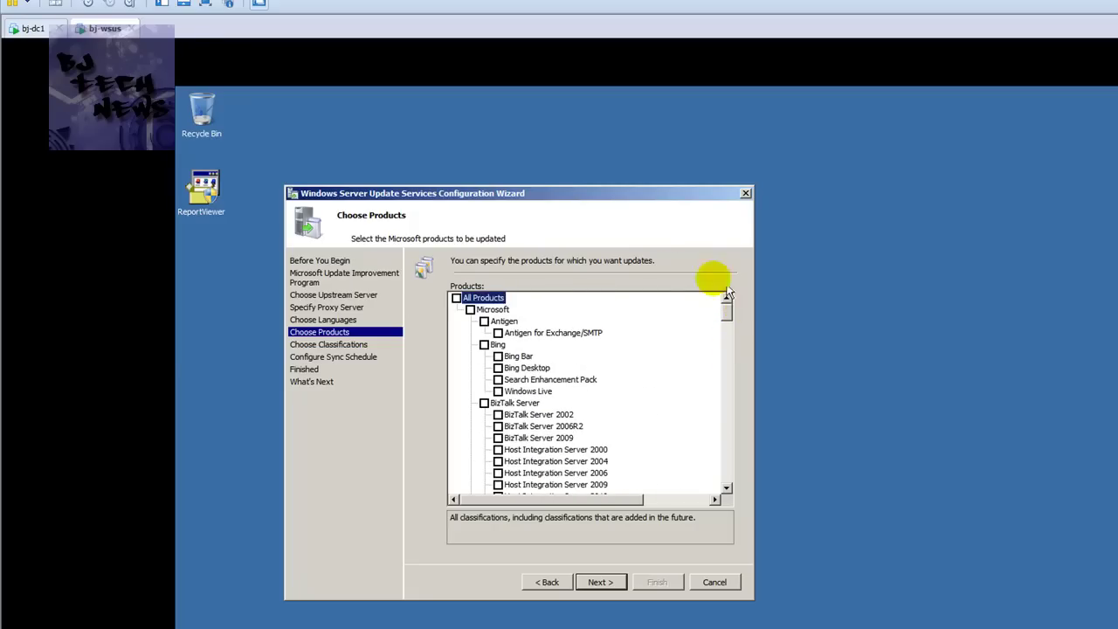
click(600, 582)
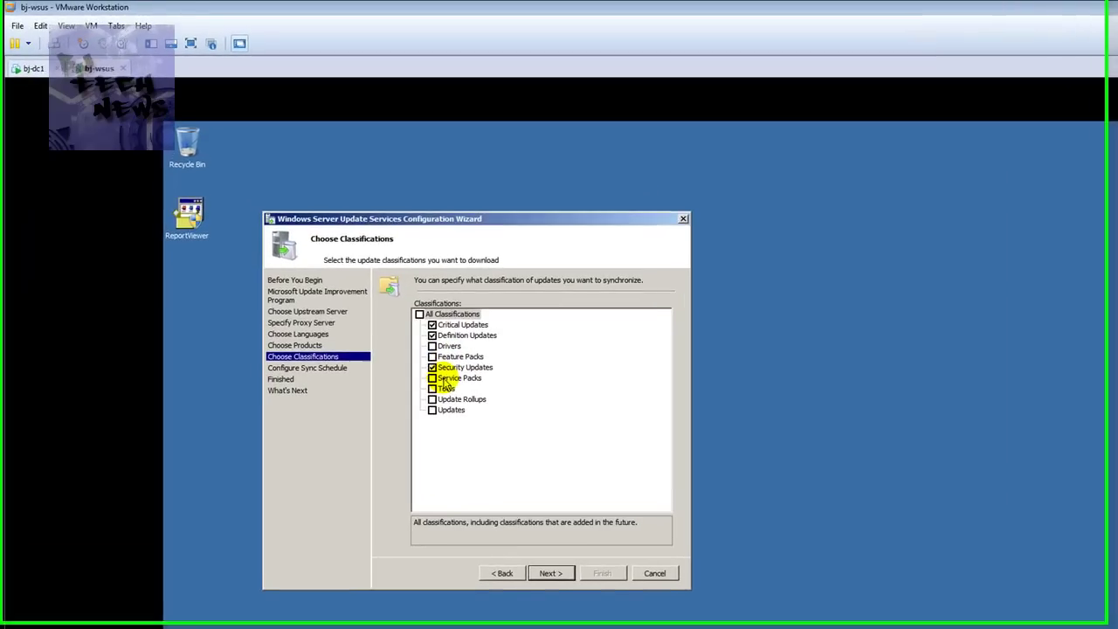
Accept the Critical, Definition and Security Updates classifications, and choose manual synchronization after looking at the automatic schedule option
click(556, 583)
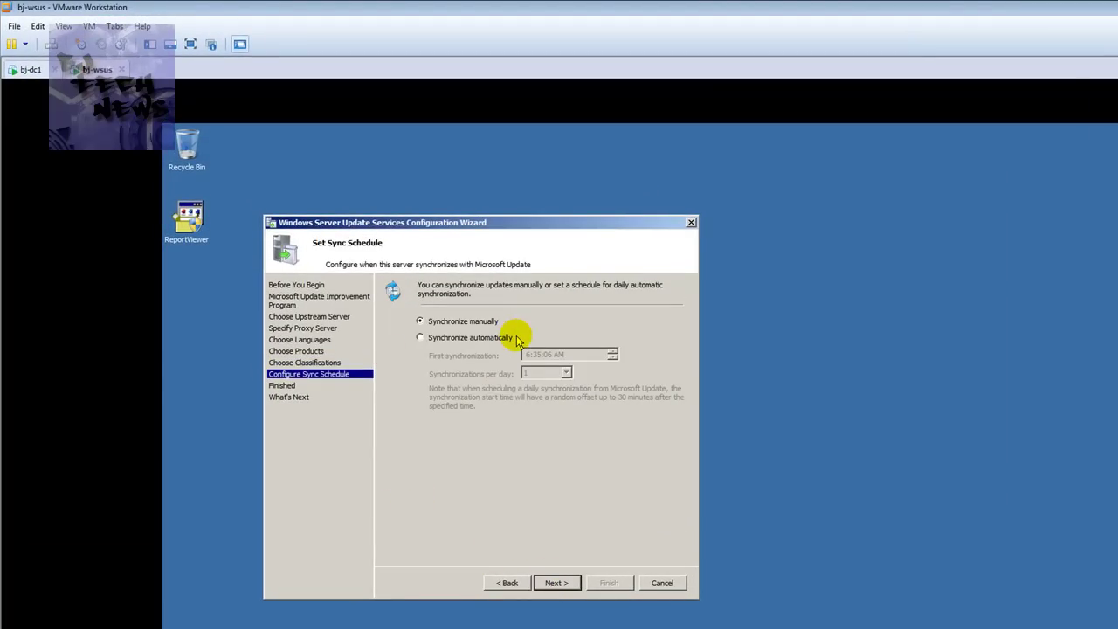
click(466, 343)
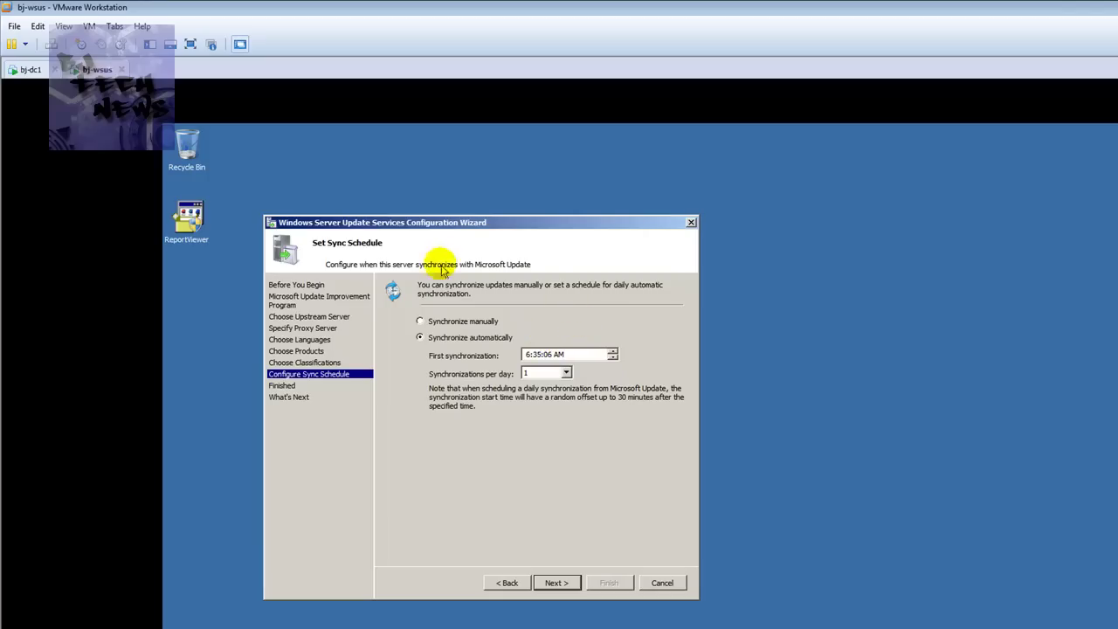
click(443, 321)
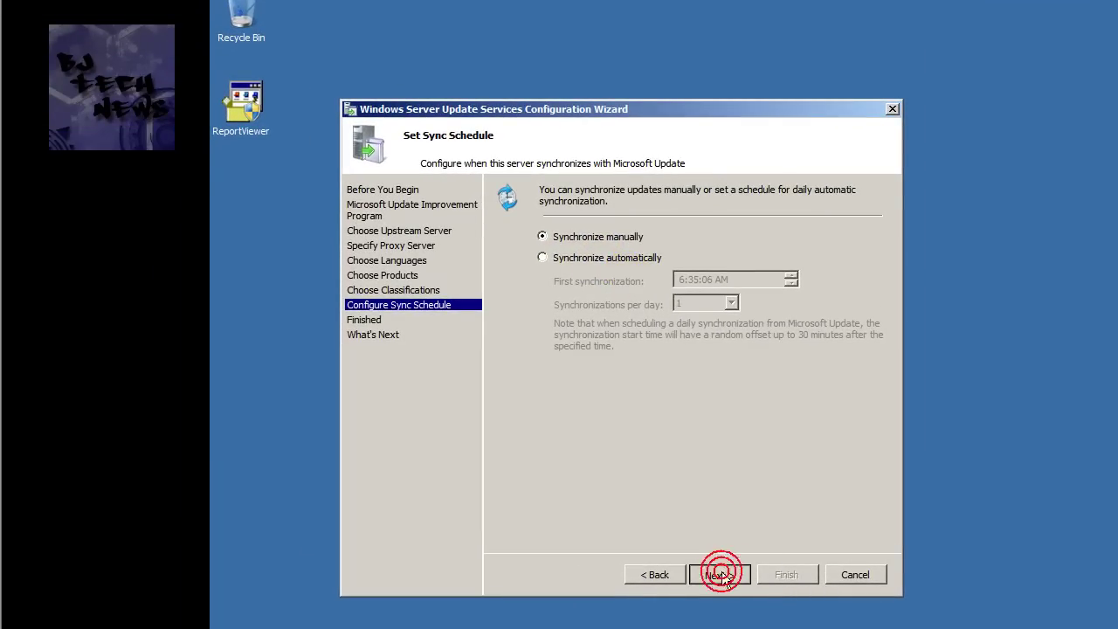
click(721, 574)
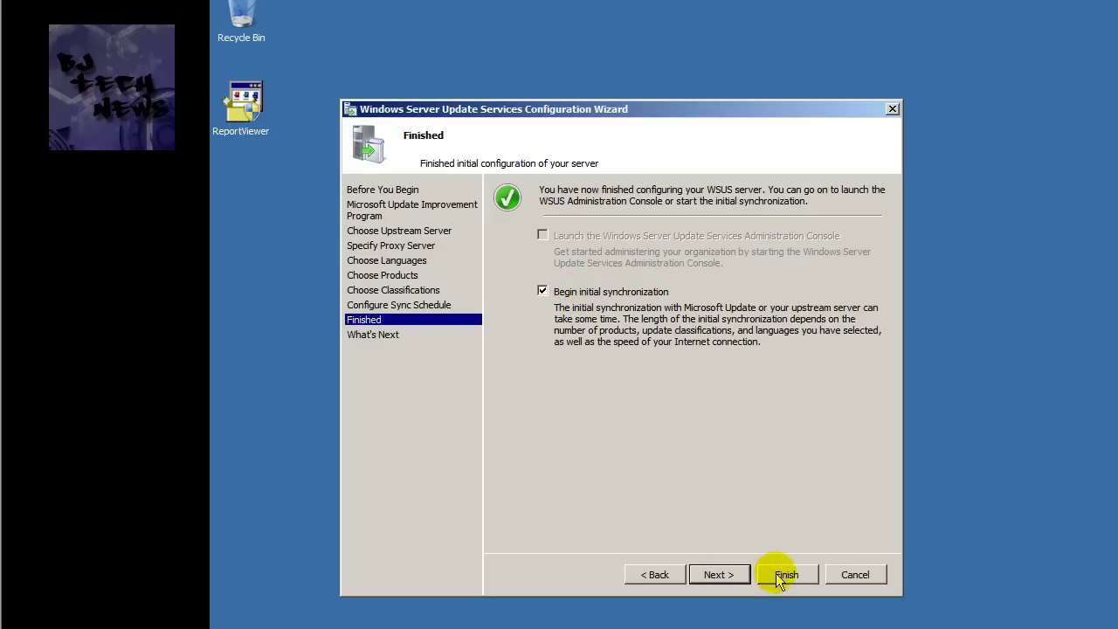
Finish the WSUS Configuration Wizard with initial synchronization enabled, and close Server Manager
click(719, 575)
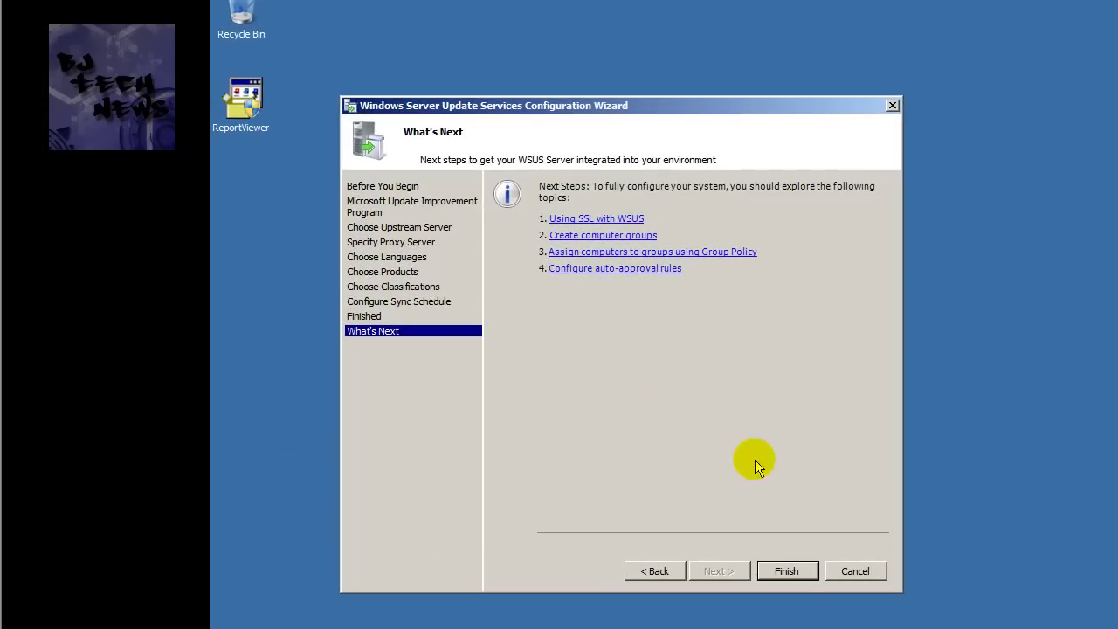
click(786, 572)
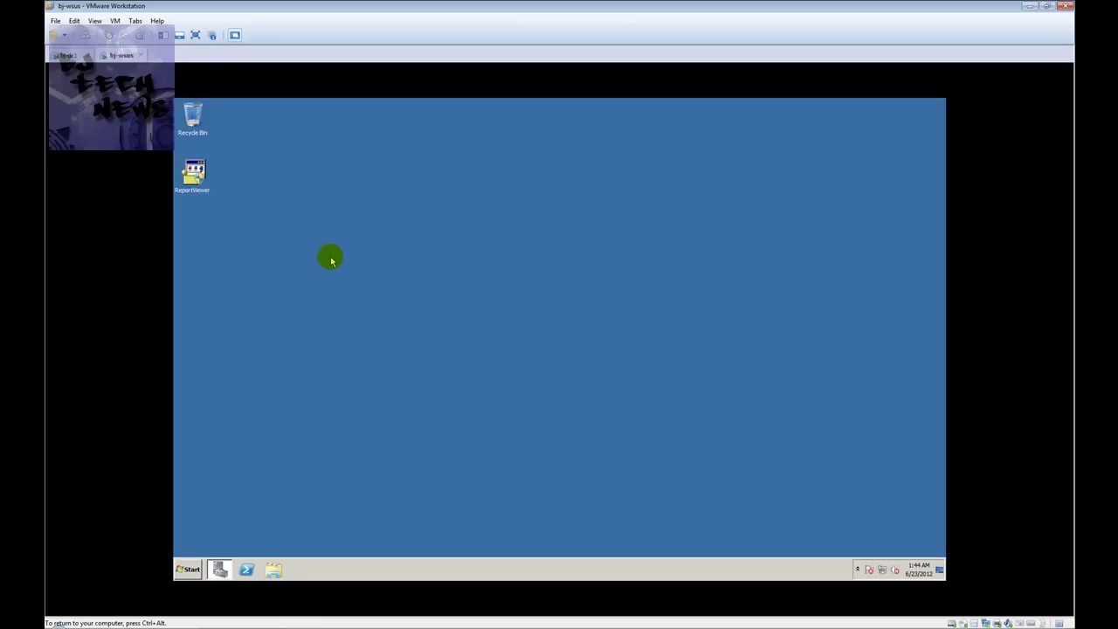
click(219, 570)
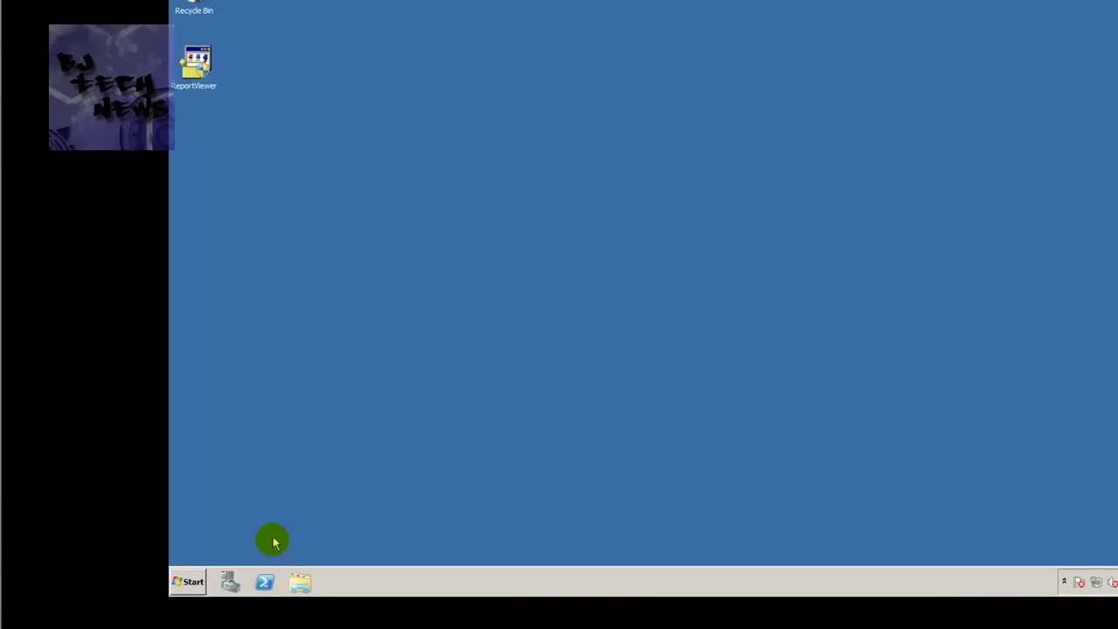
Create a desktop shortcut to Windows Server Update Services from the administrative tools
click(188, 582)
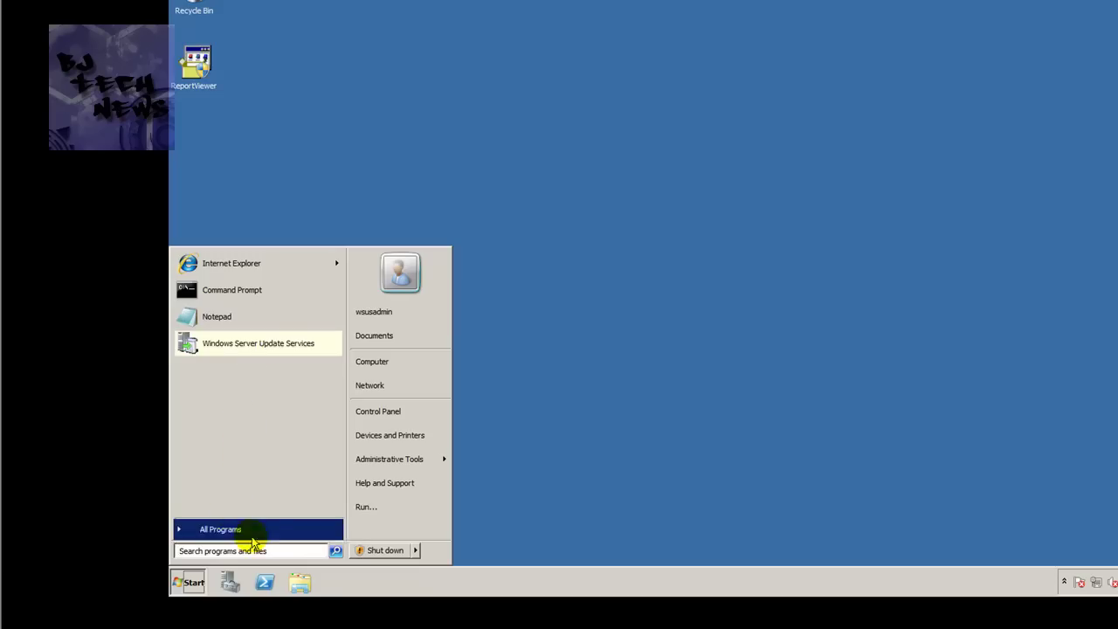
click(422, 460)
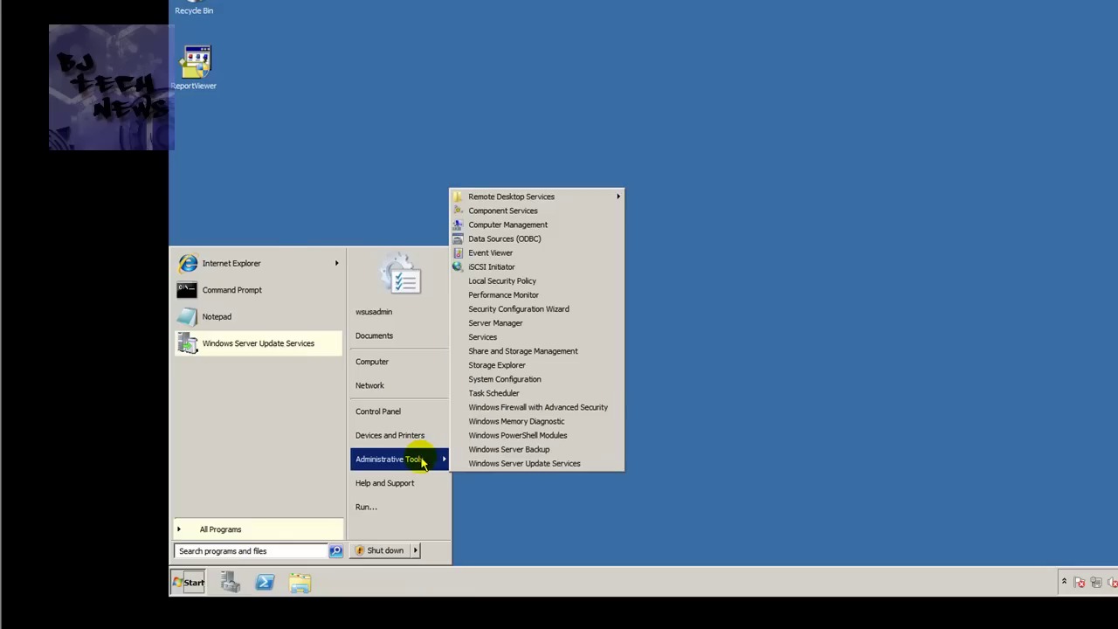
right_click(517, 463)
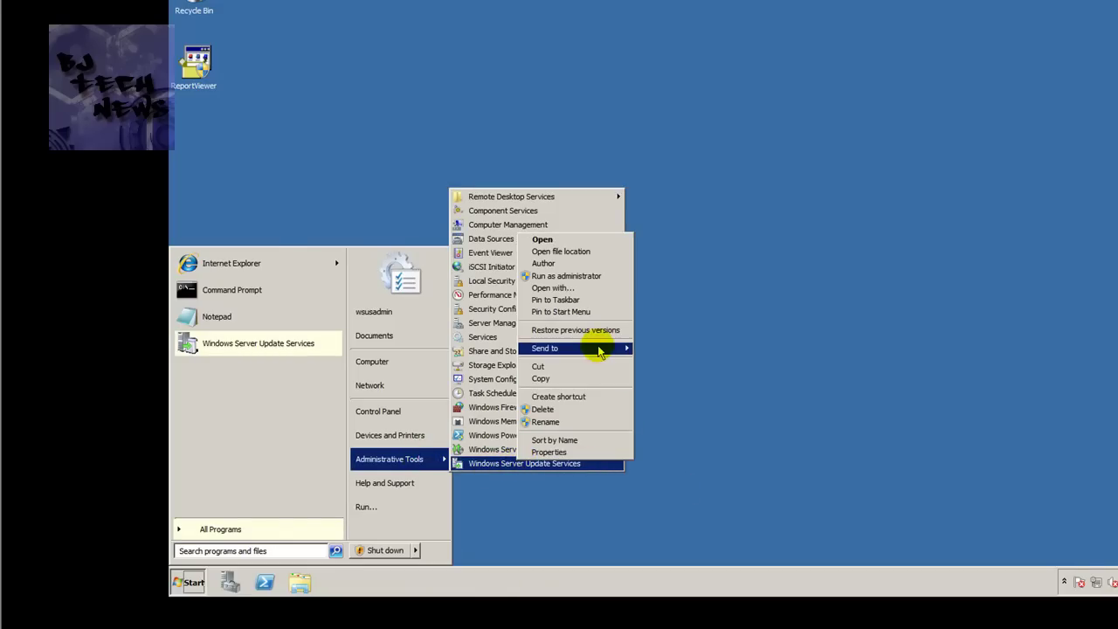
mouse_move(602, 349)
click(690, 363)
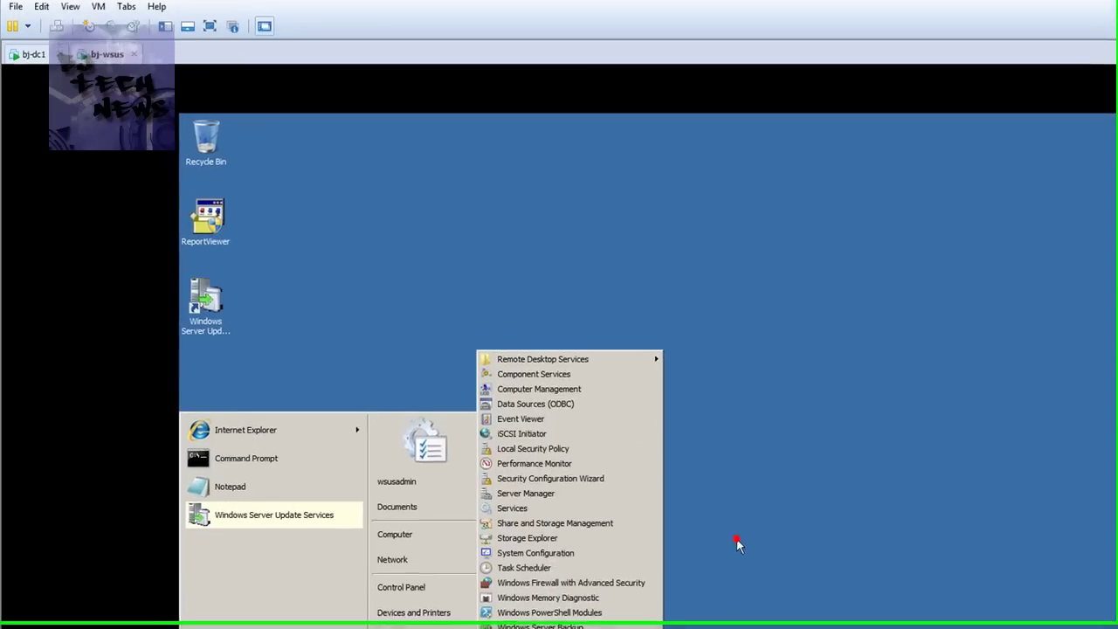
click(738, 545)
Open the Windows Server Update Services console from its desktop shortcut and maximize the console window
double_click(217, 325)
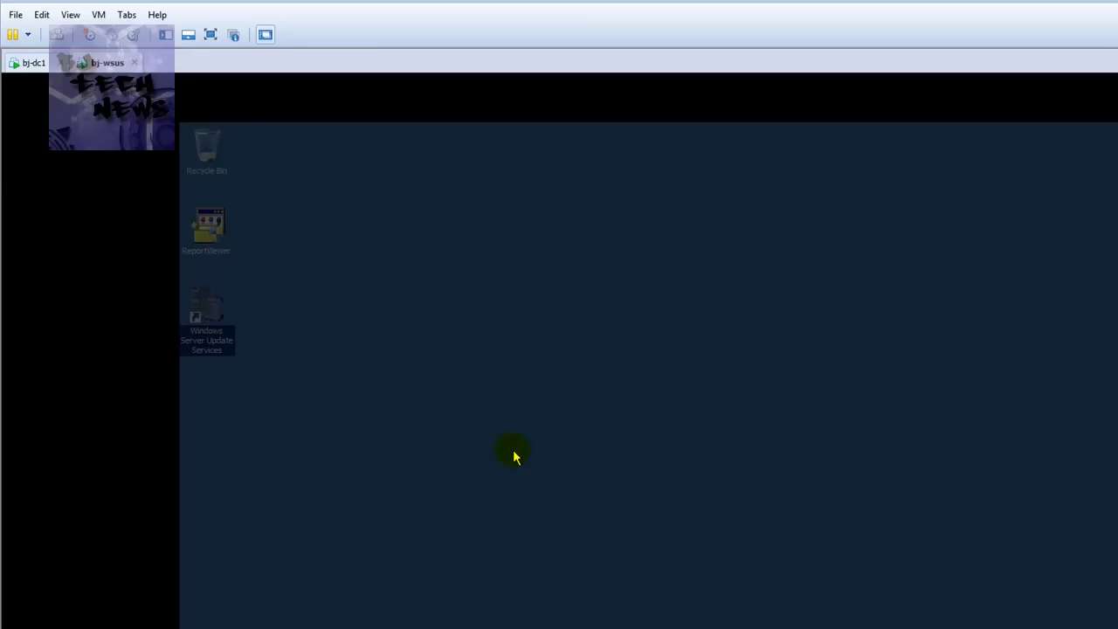
click(776, 470)
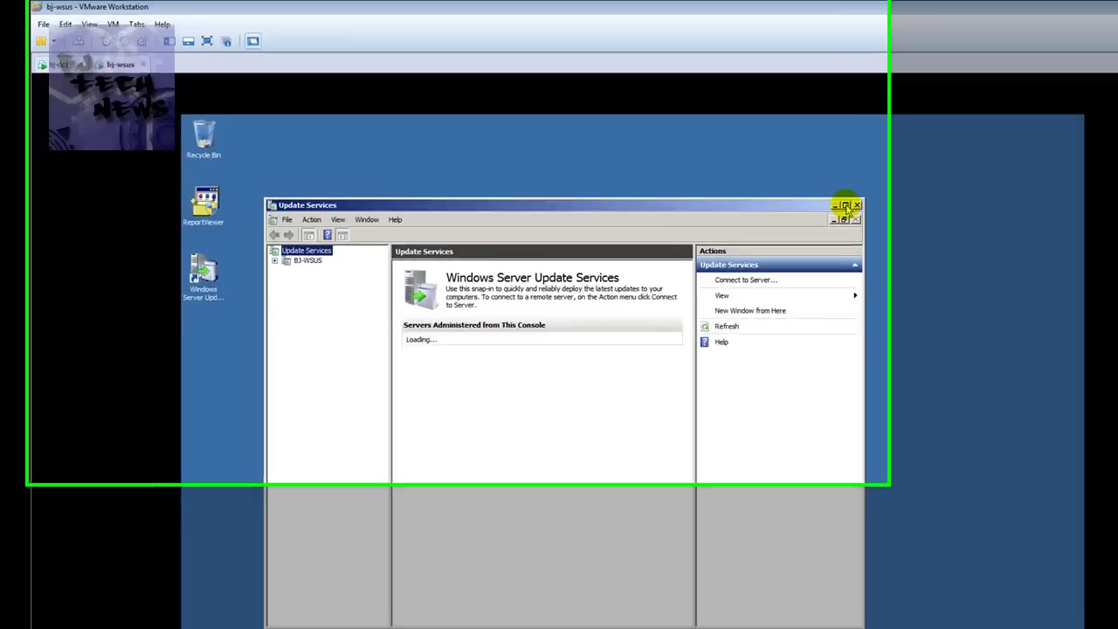
click(741, 175)
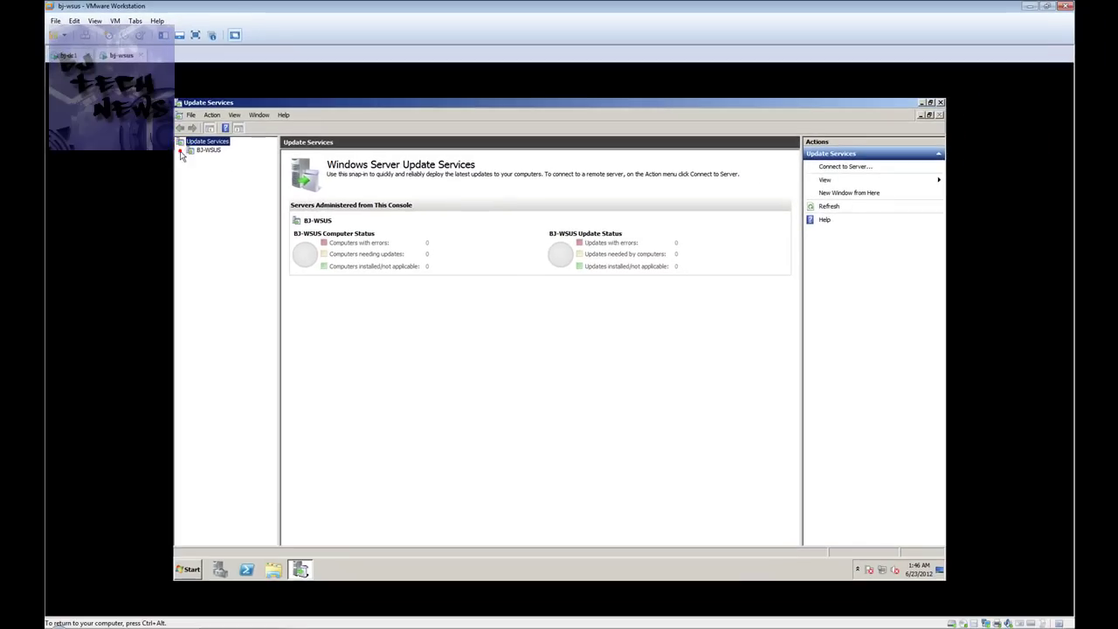
Display the critical updates of server BJ-WSUS, filtered by Unapproved approval and Any status, and refresh the list
click(180, 150)
click(189, 159)
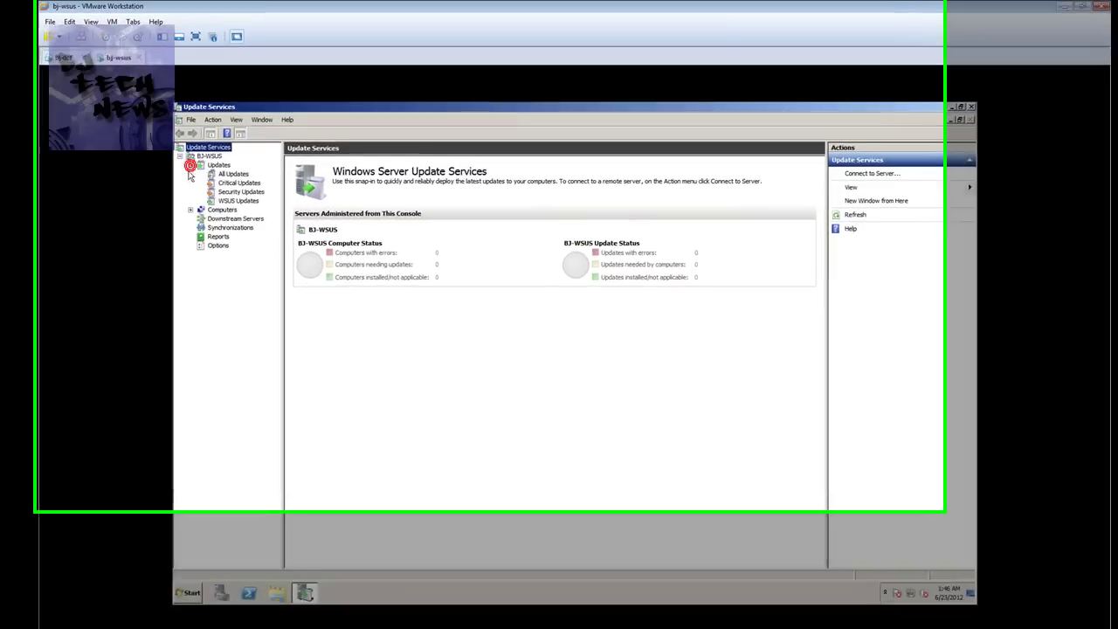
click(239, 180)
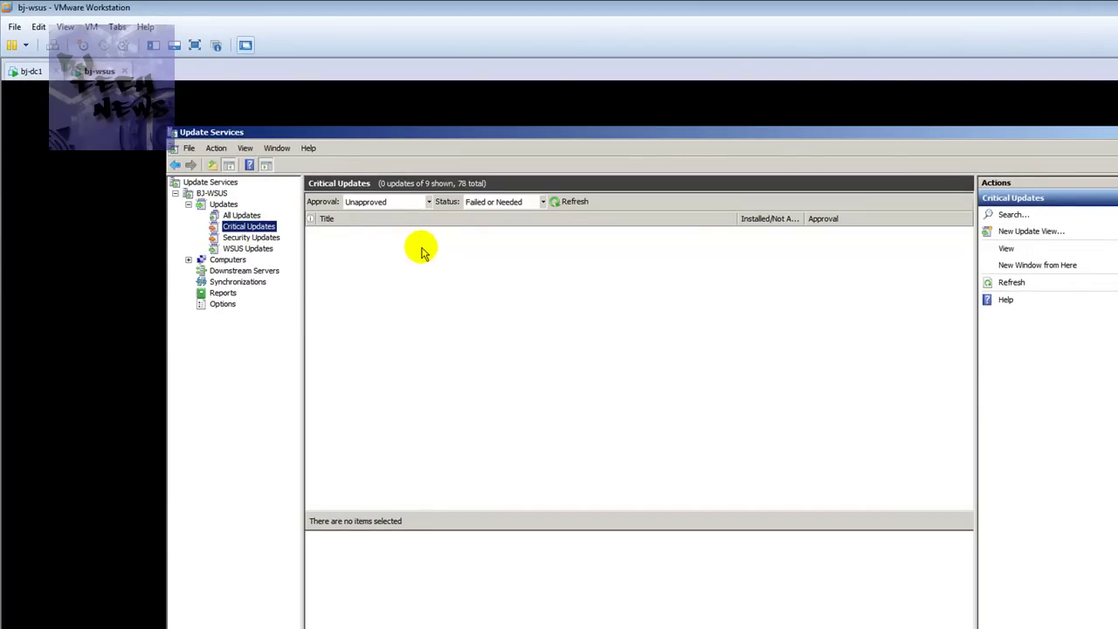
click(429, 202)
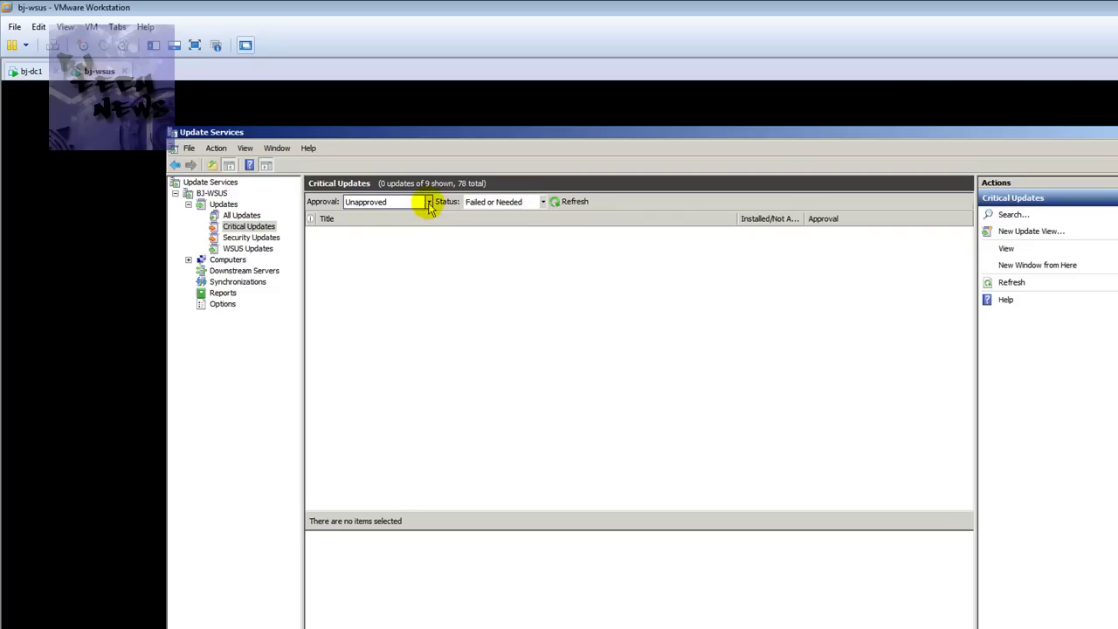
click(428, 202)
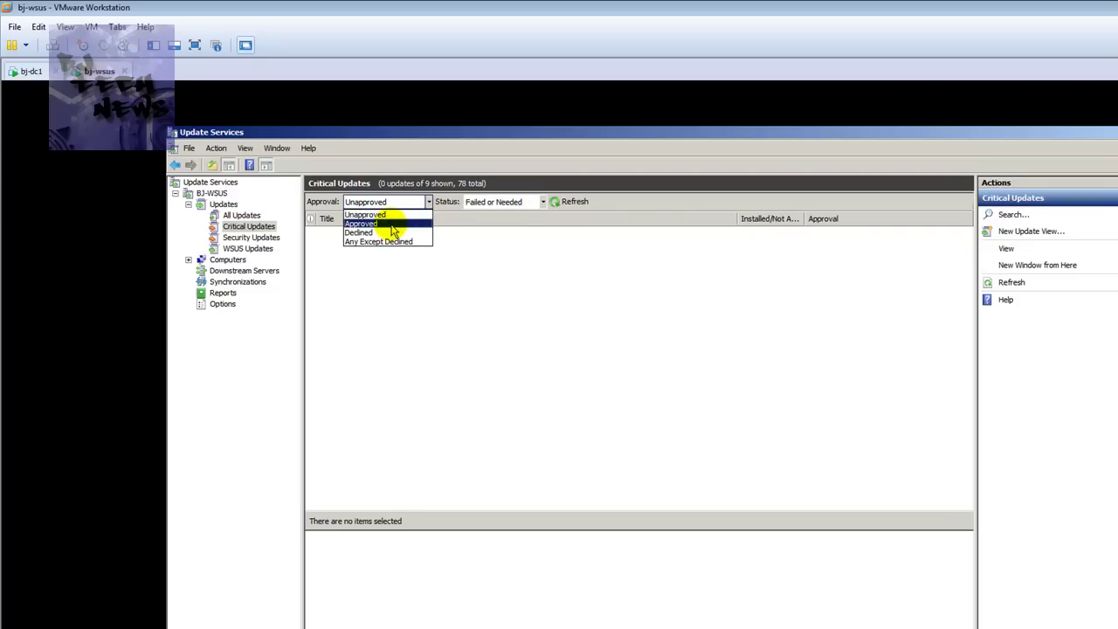
click(577, 307)
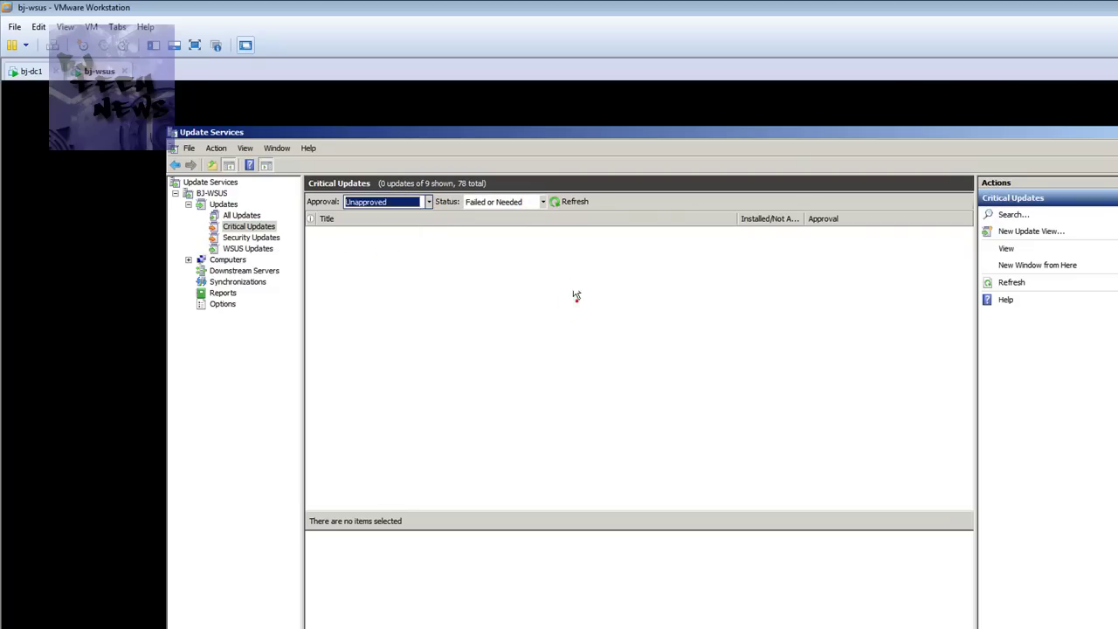
click(543, 203)
click(512, 271)
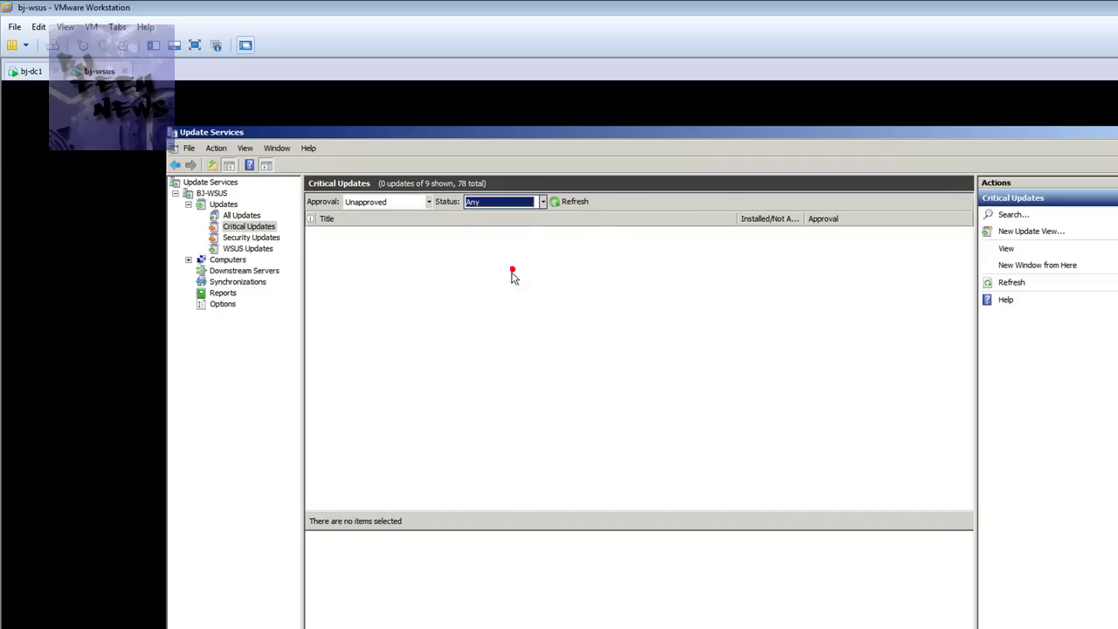
click(573, 202)
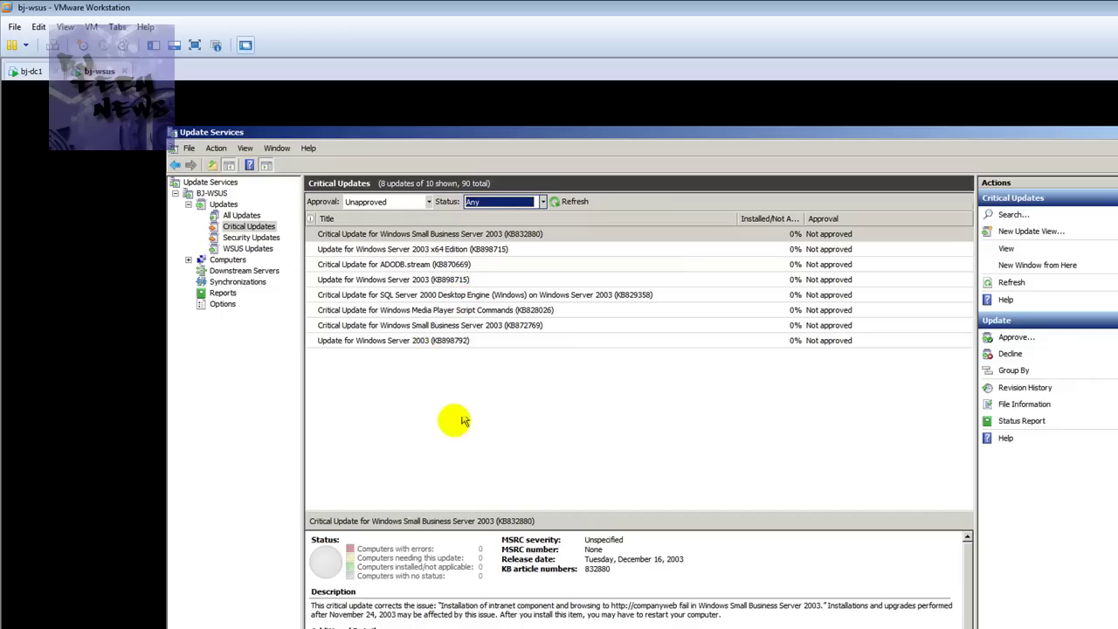
Look at the downstream servers and check the progress of the running synchronization
click(232, 269)
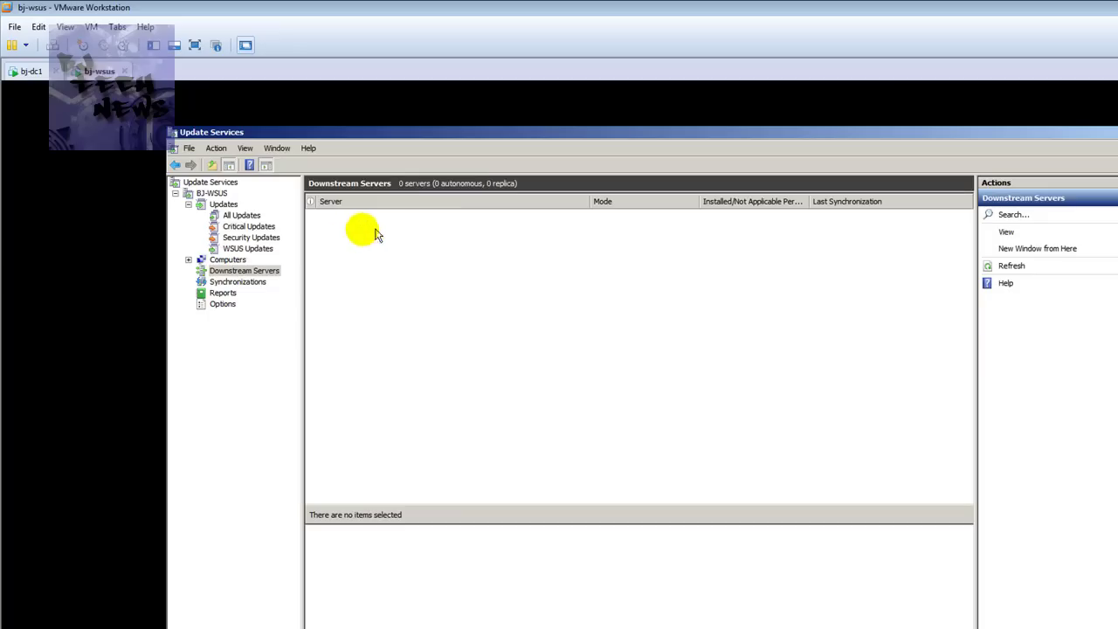
click(239, 283)
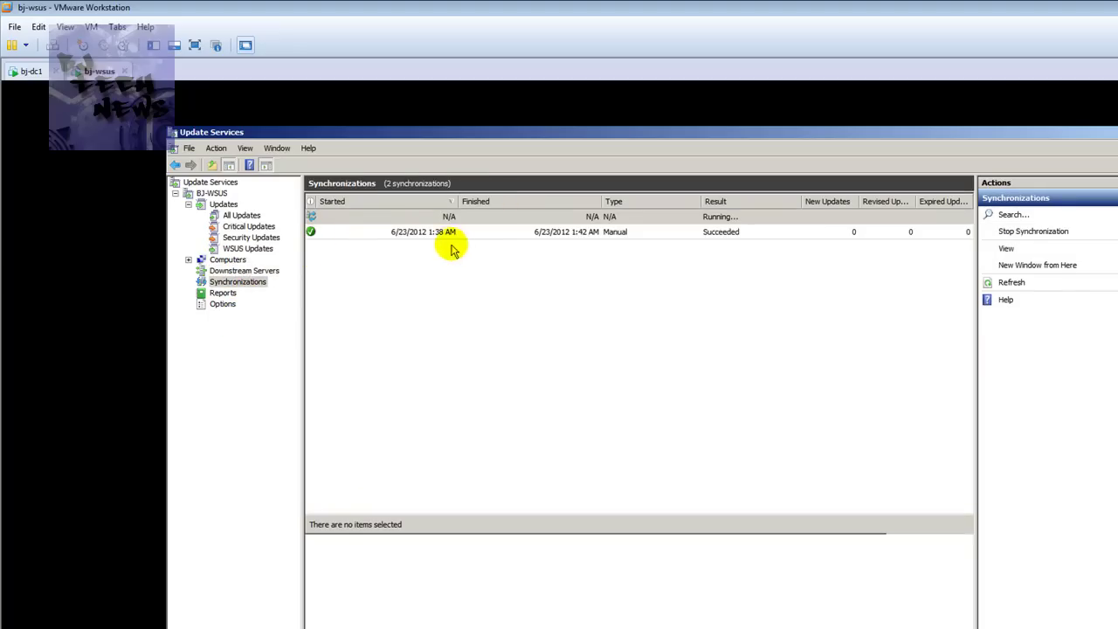
click(418, 233)
click(421, 217)
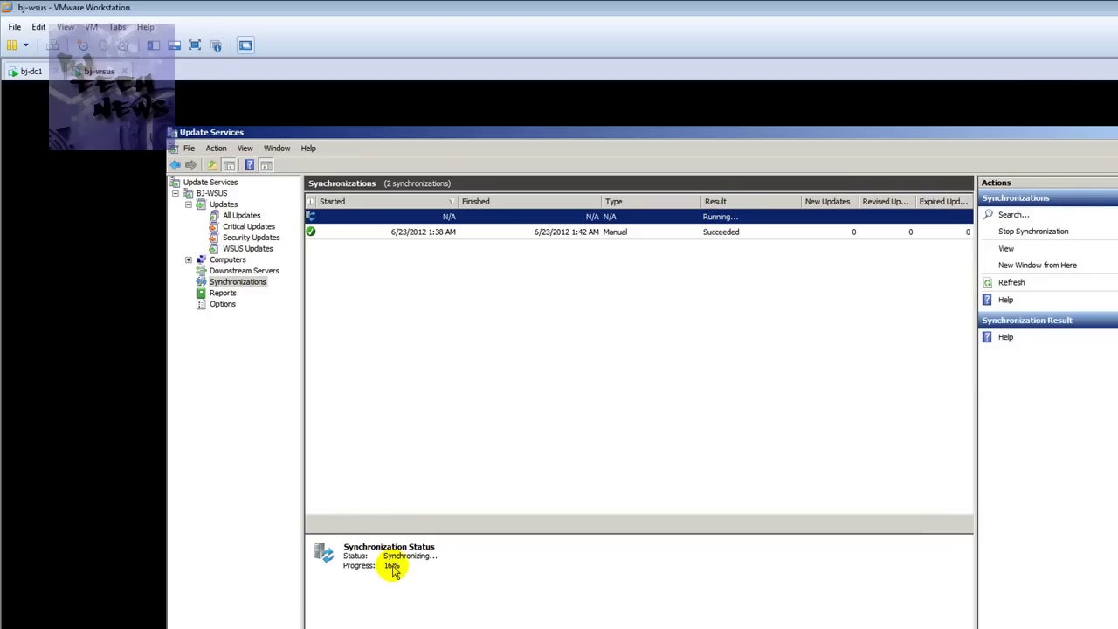
Display all updates with Unapproved approval and Any status, and refresh the list
click(242, 226)
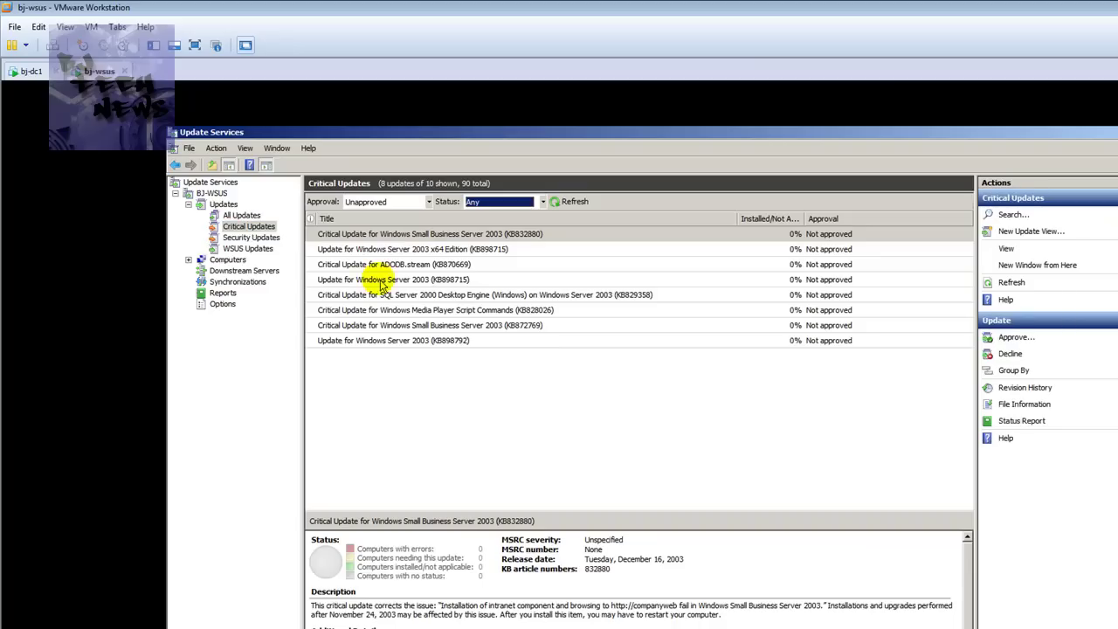
click(223, 205)
click(239, 218)
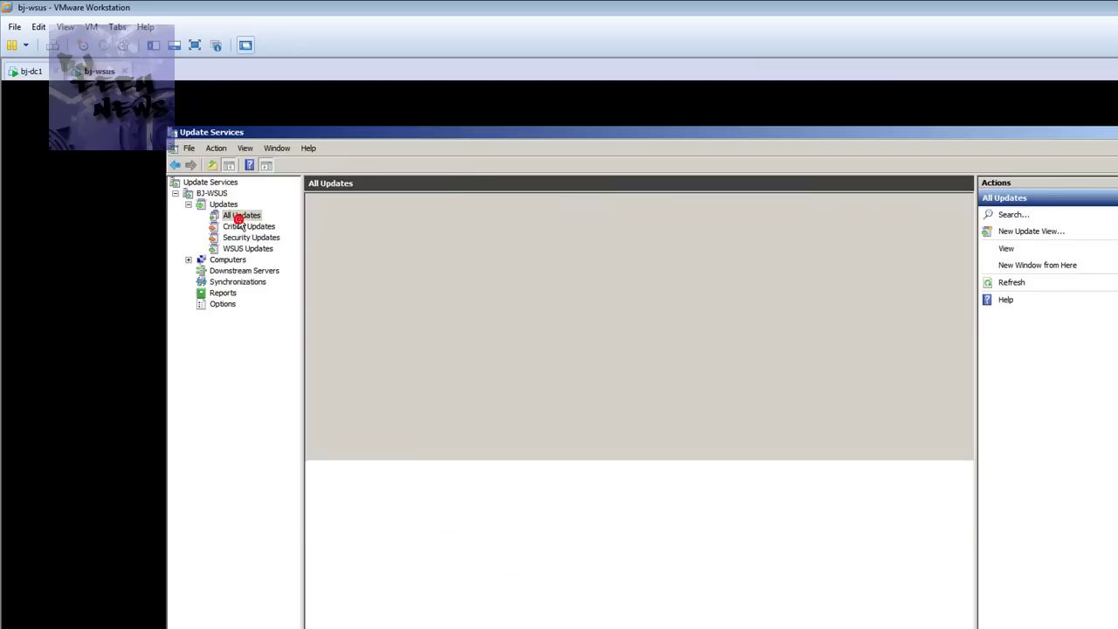
click(541, 202)
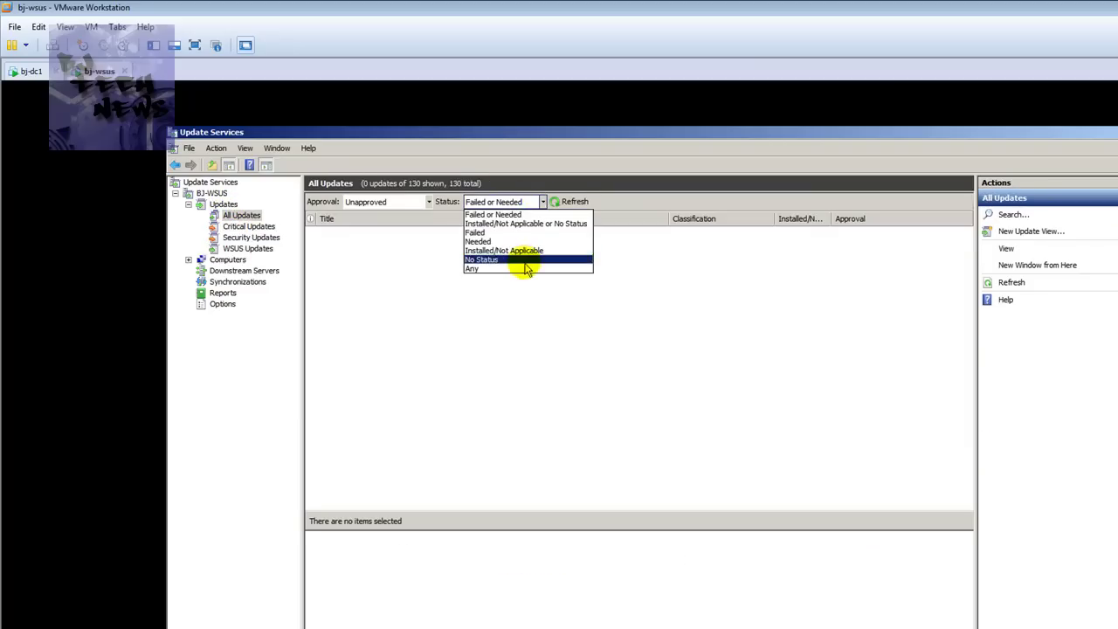
click(524, 268)
click(570, 202)
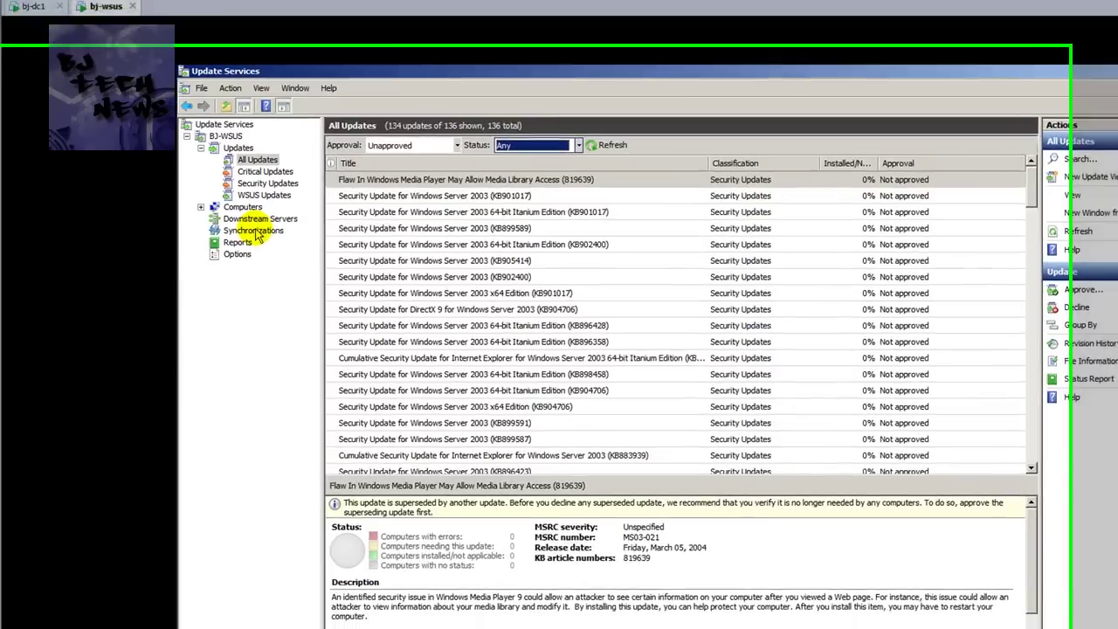
Recheck the synchronization progress, and look over the available reports and server configuration options
click(237, 282)
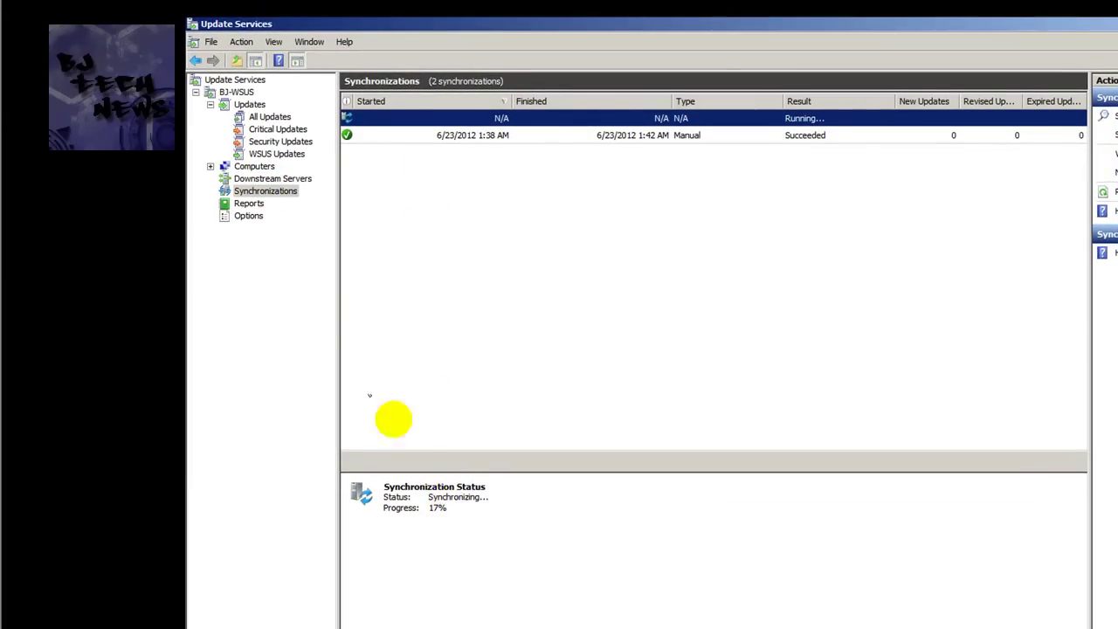
click(253, 206)
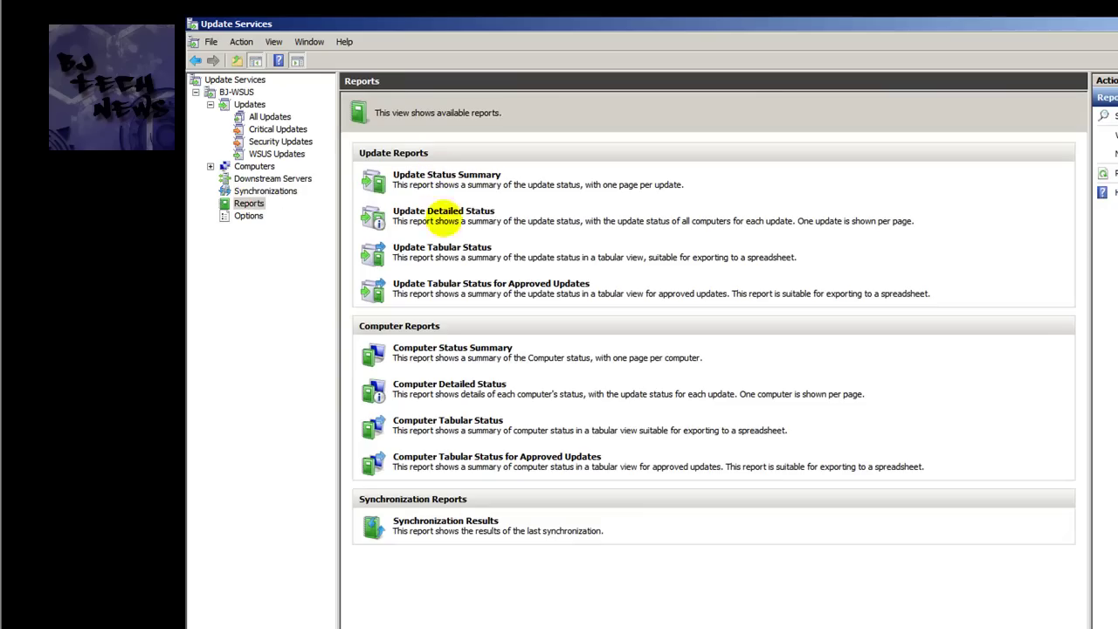
click(249, 217)
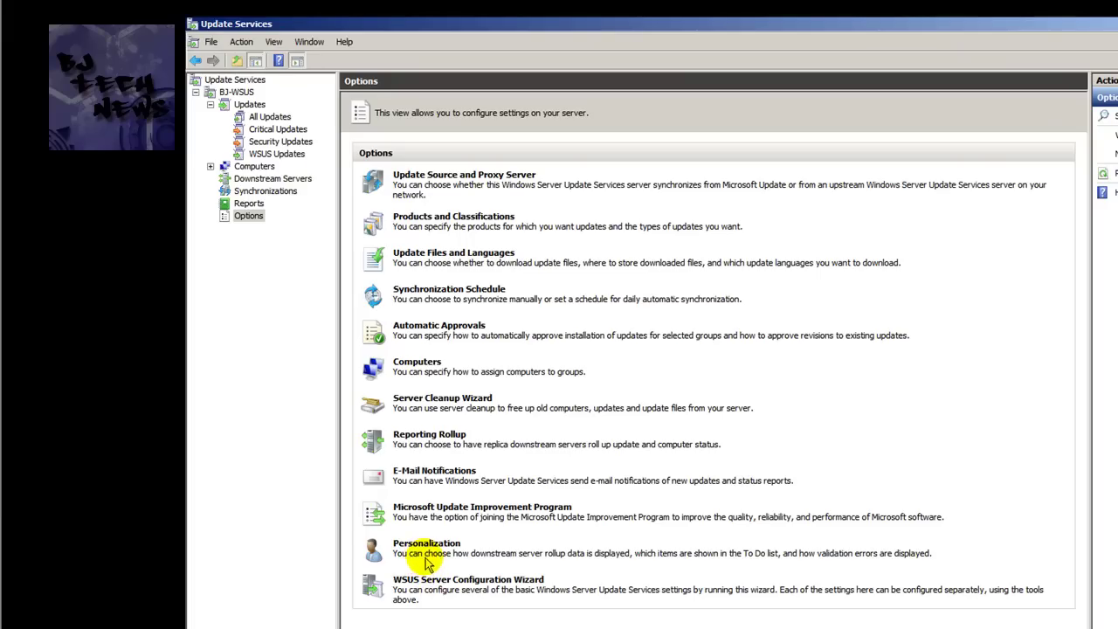
Examine the e-mail notification settings and the options for assigning computers to groups, cancelling both dialogs
click(449, 472)
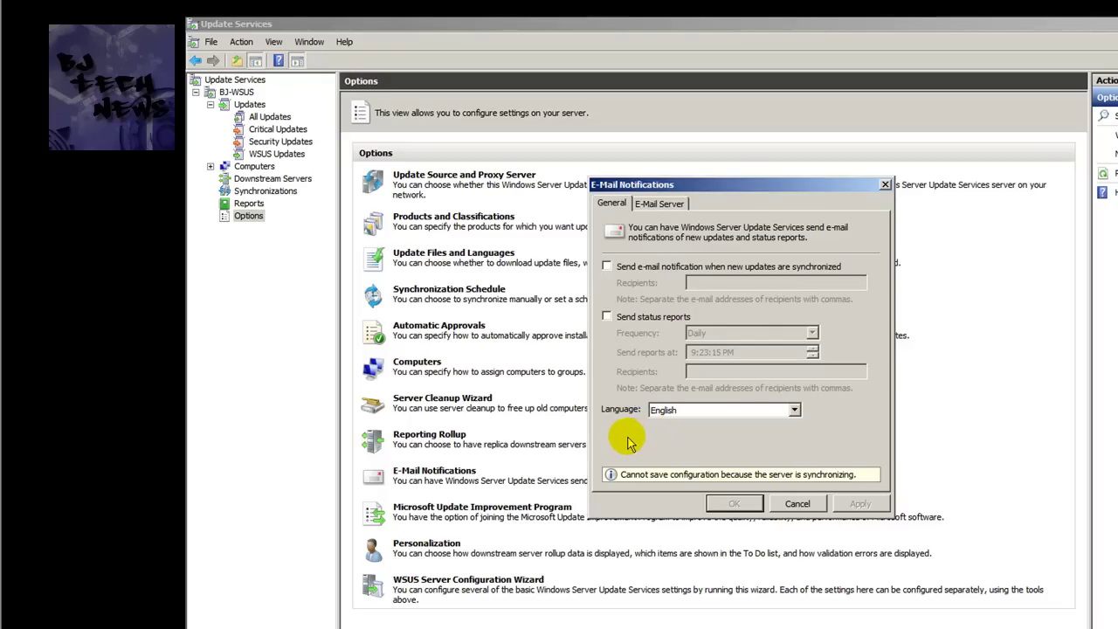
click(657, 203)
click(797, 504)
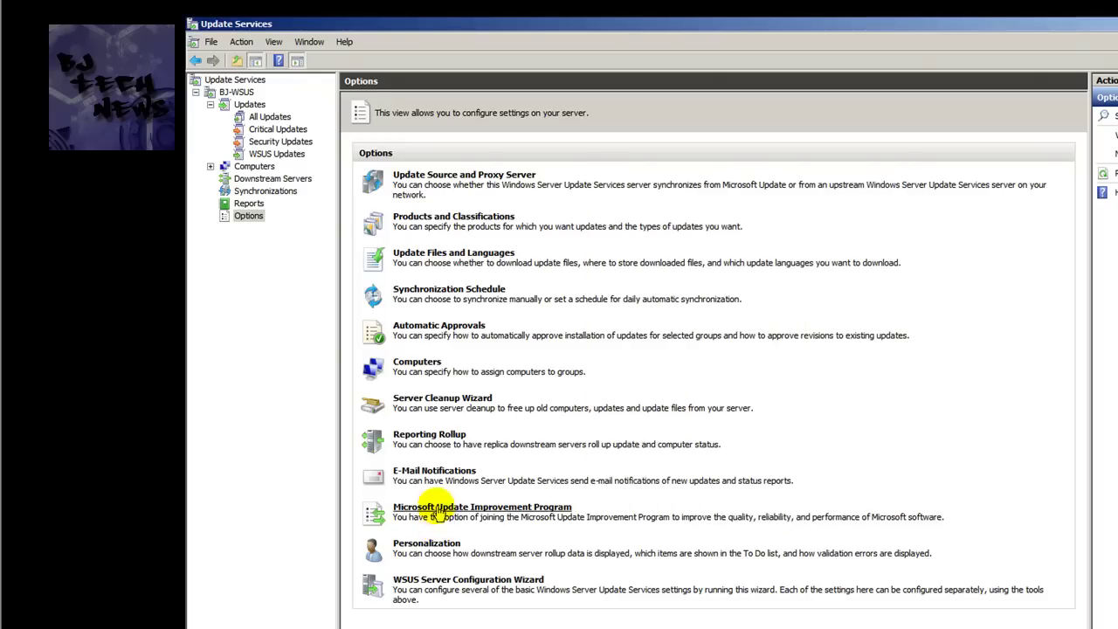
click(417, 362)
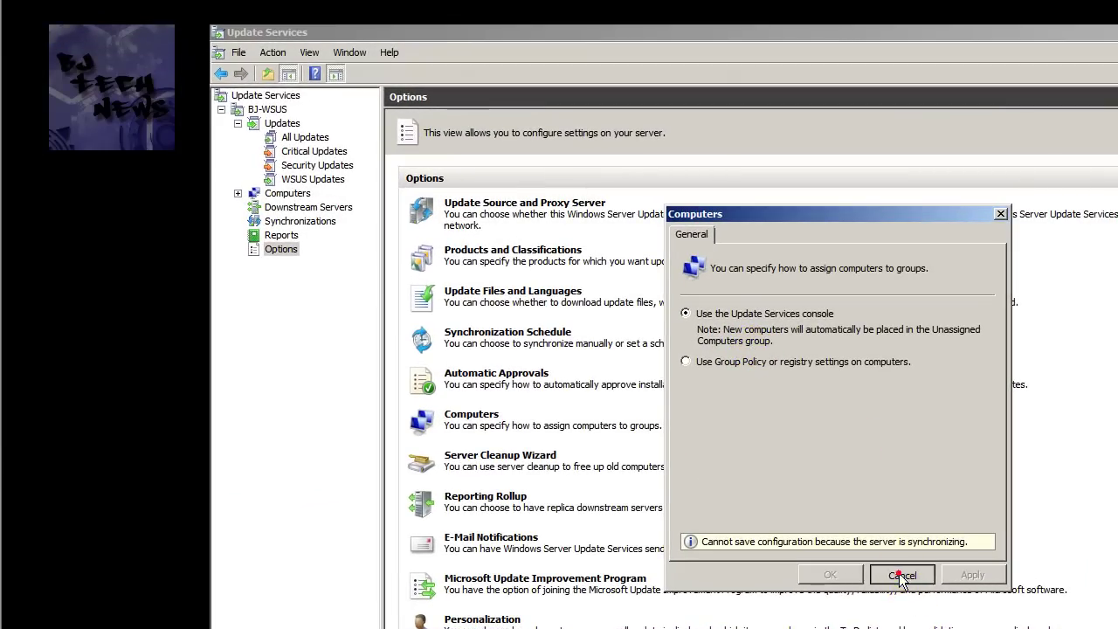
click(902, 576)
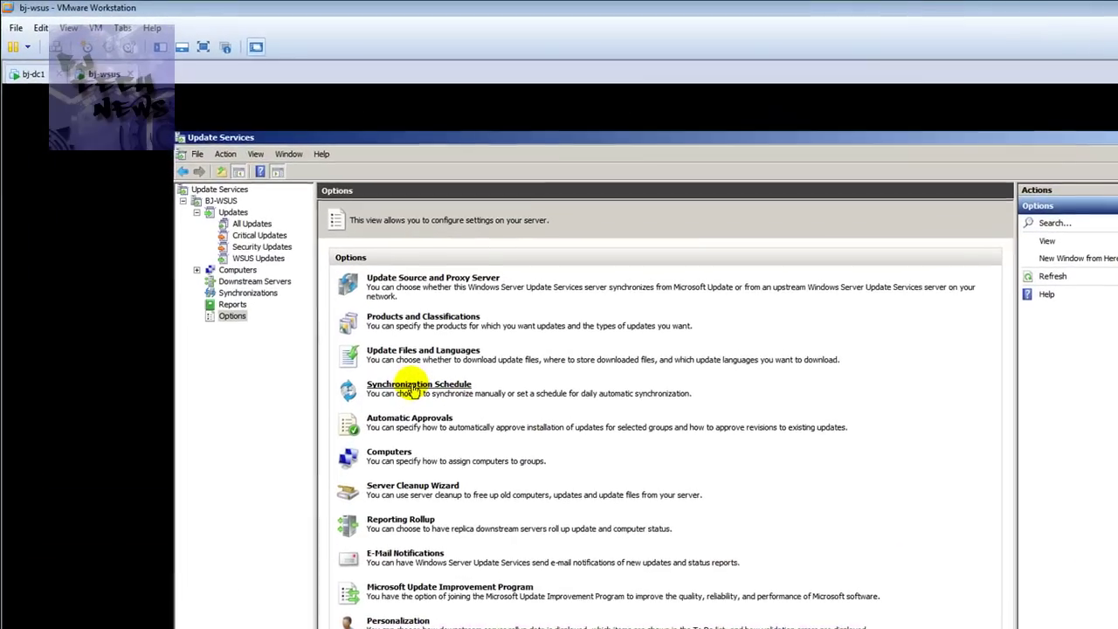
Examine the manual and automatic synchronization schedule options and the automatic approval rules, cancelling both dialogs
click(382, 341)
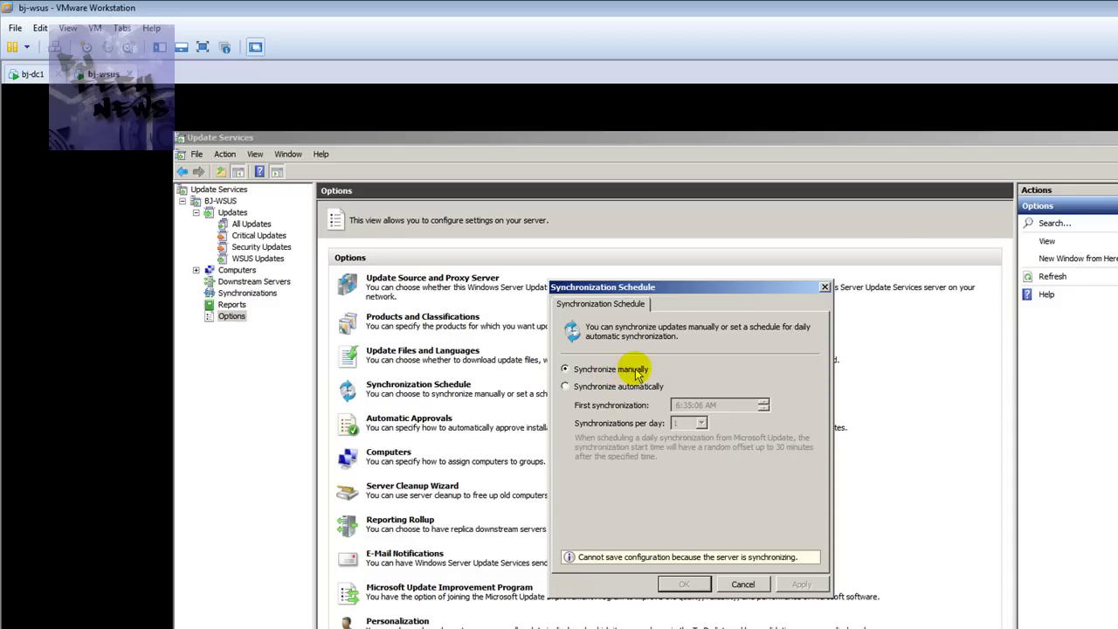
click(591, 391)
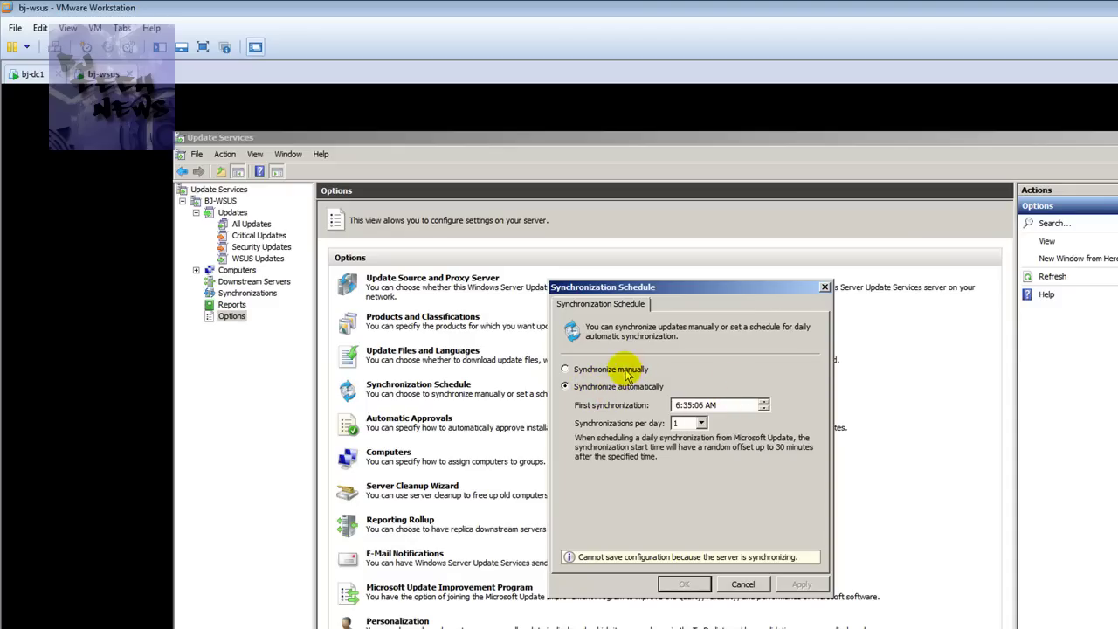
click(624, 369)
click(743, 584)
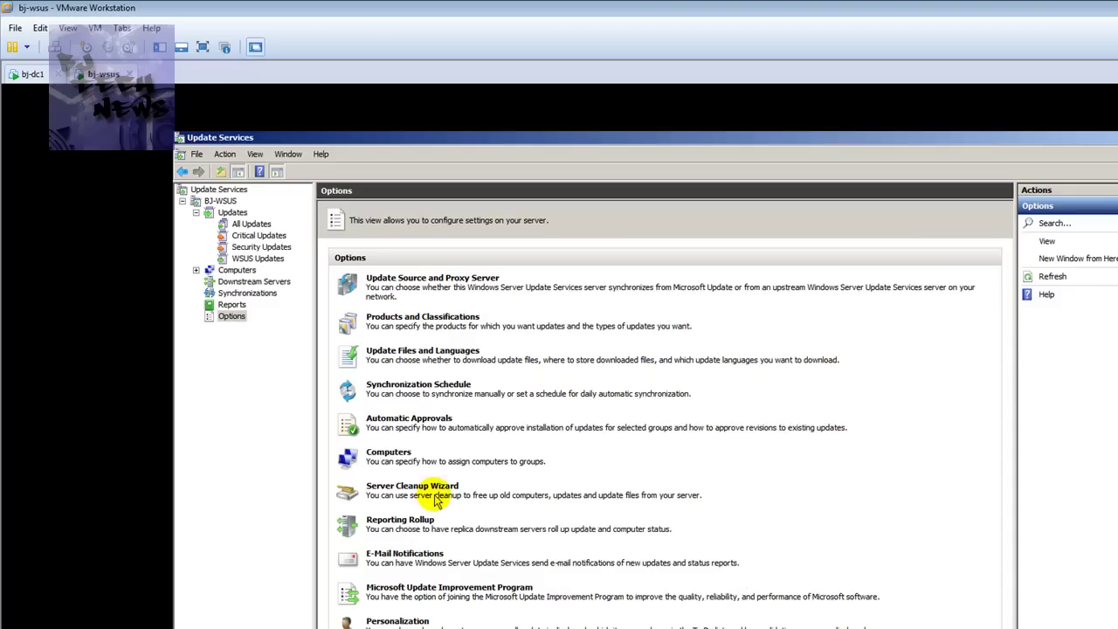
click(433, 420)
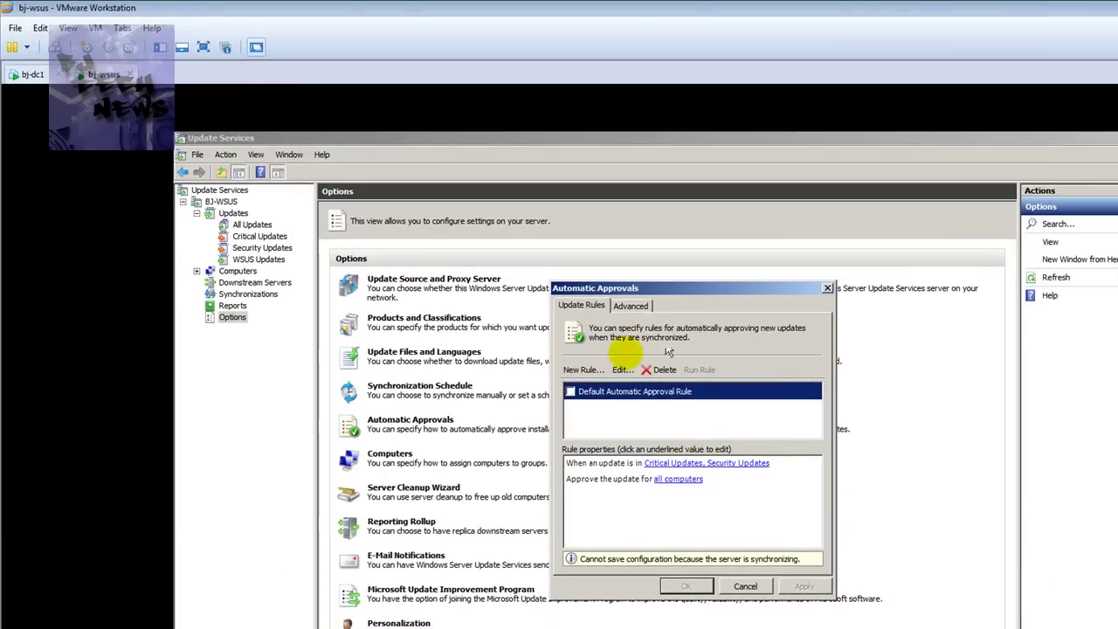
click(748, 585)
Examine which products and update classifications are chosen for synchronization, cancelling the dialog without changes
click(397, 320)
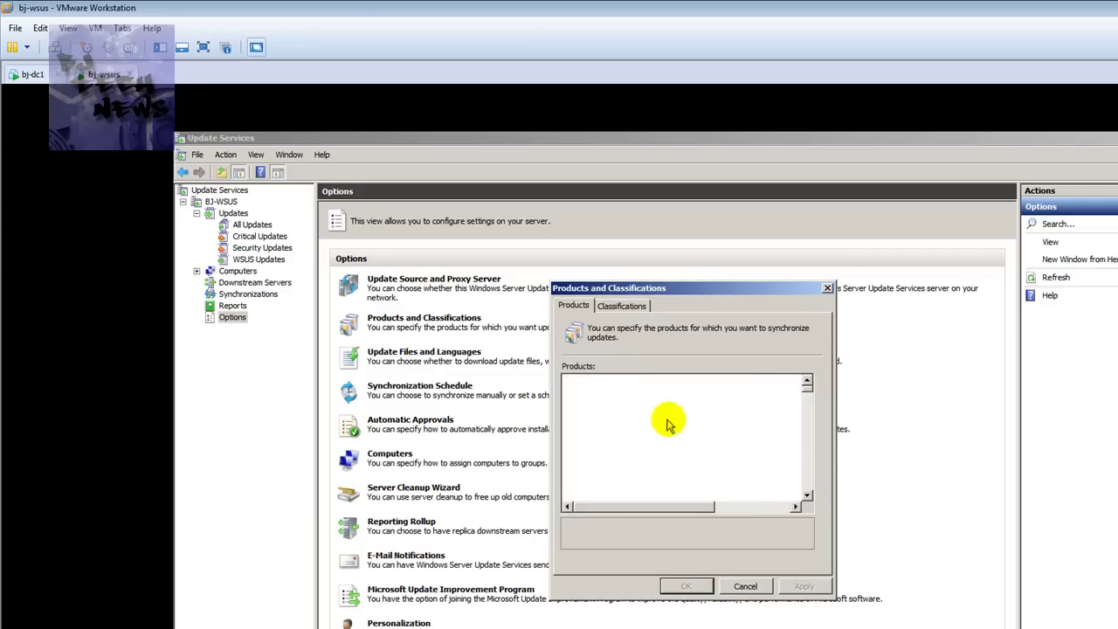
click(809, 390)
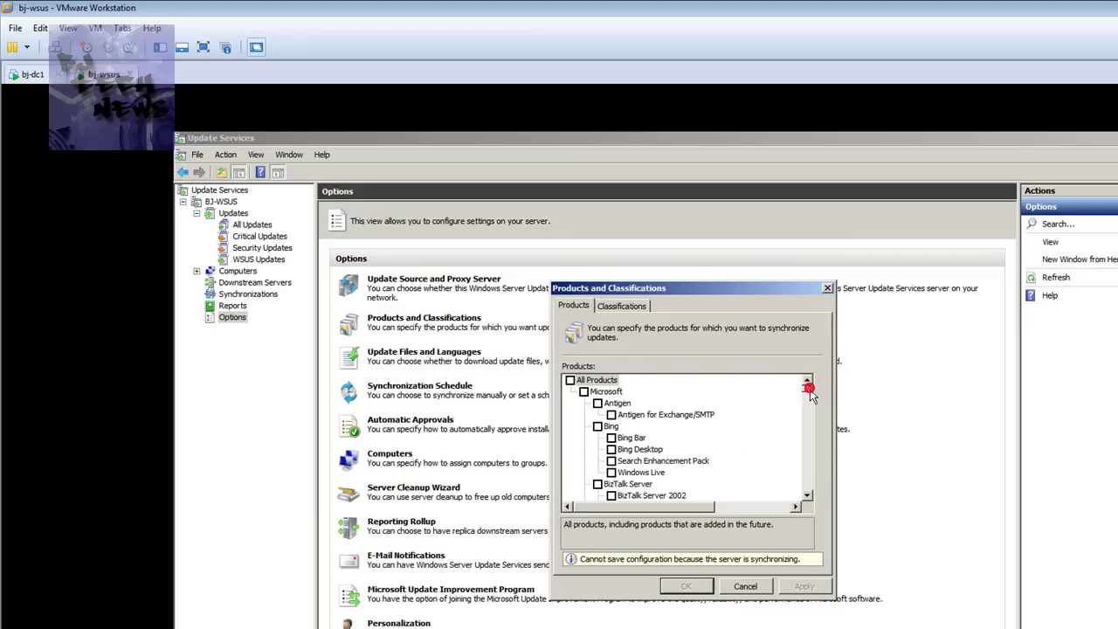
drag(811, 402, 820, 486)
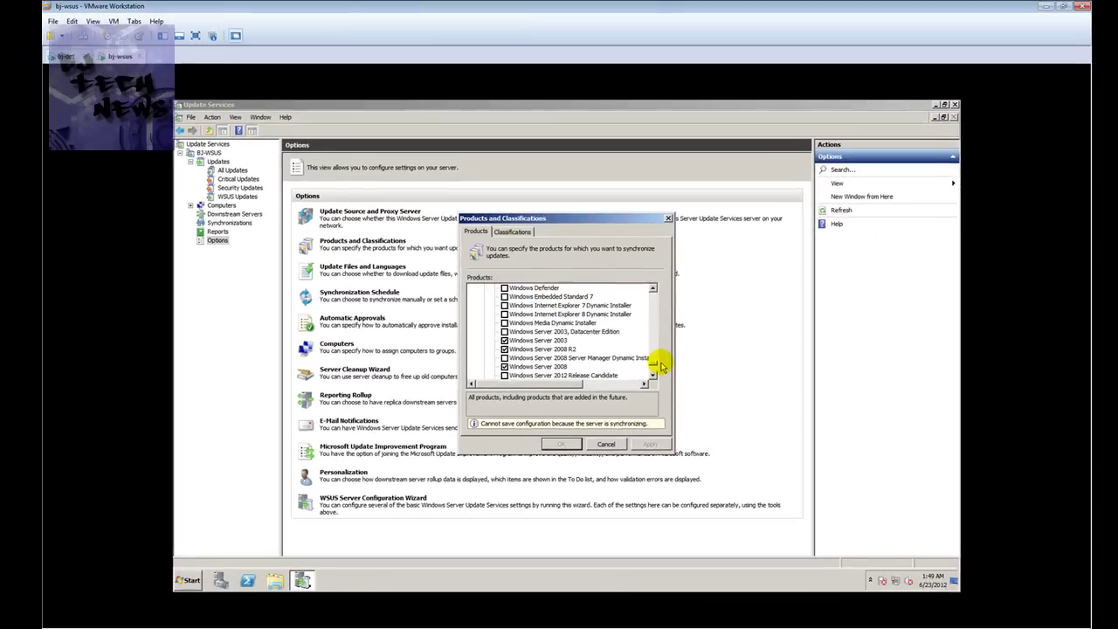
drag(662, 365, 653, 370)
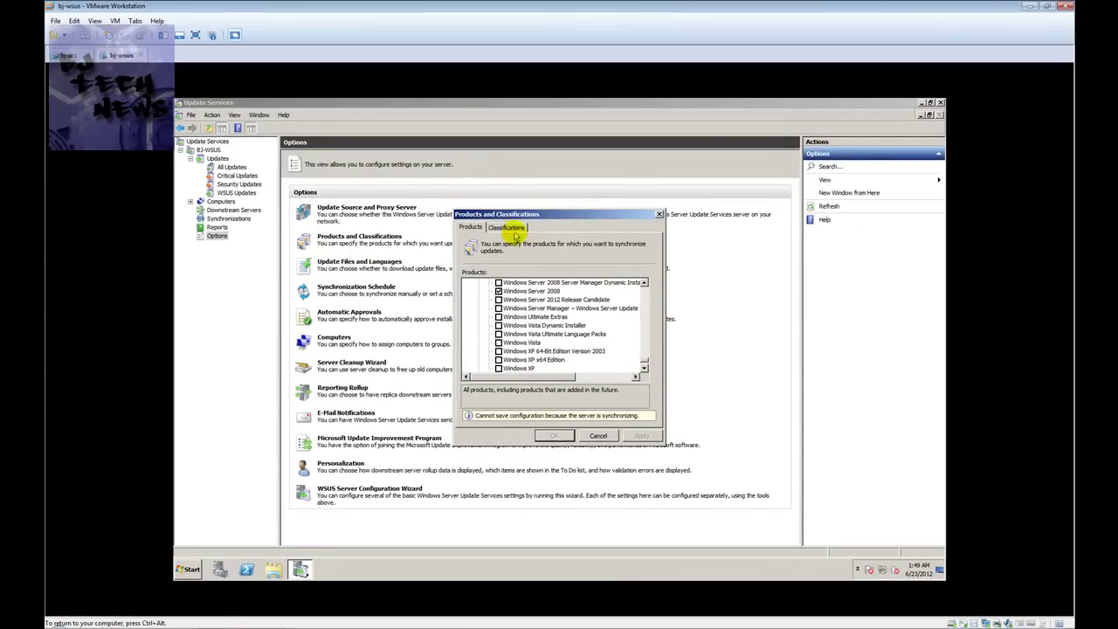
click(511, 230)
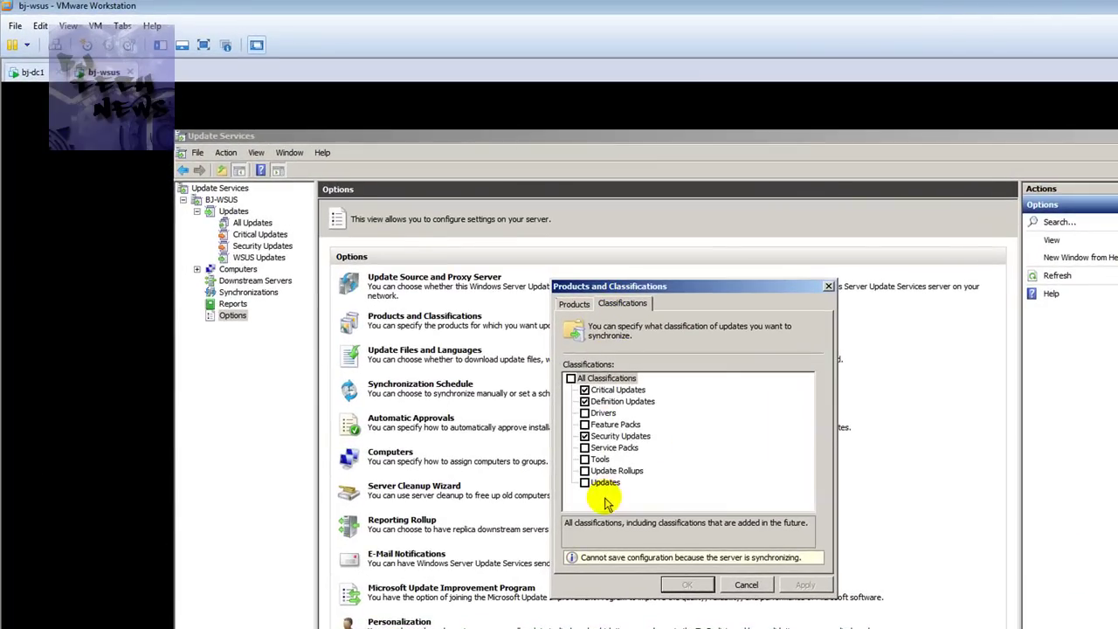
click(745, 585)
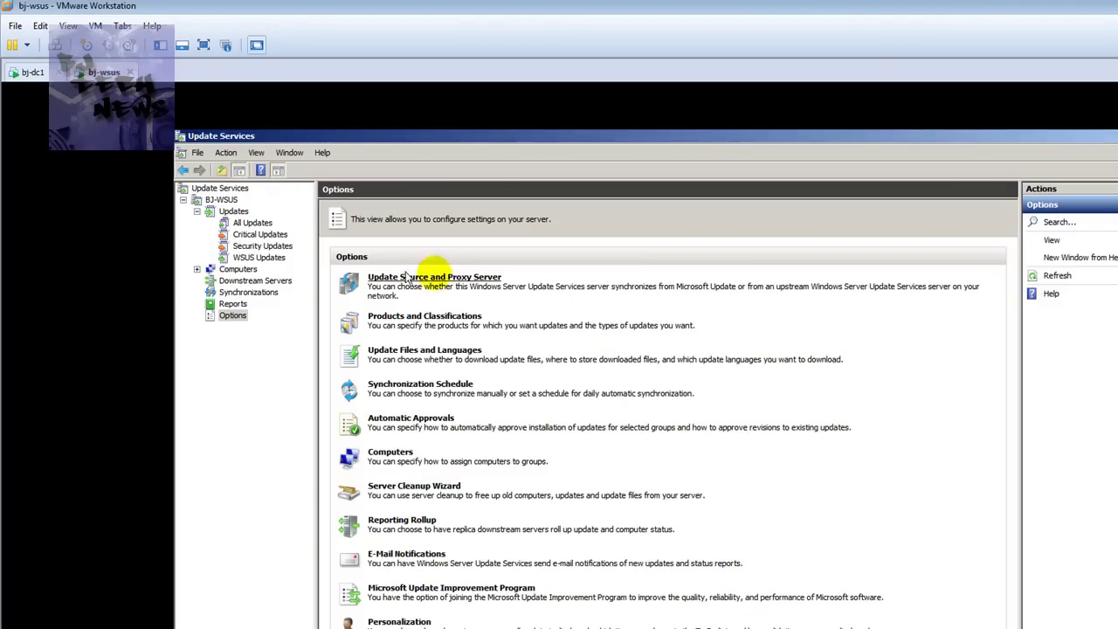
Examine the update source and proxy server settings, cancelling the dialog without changes
click(426, 279)
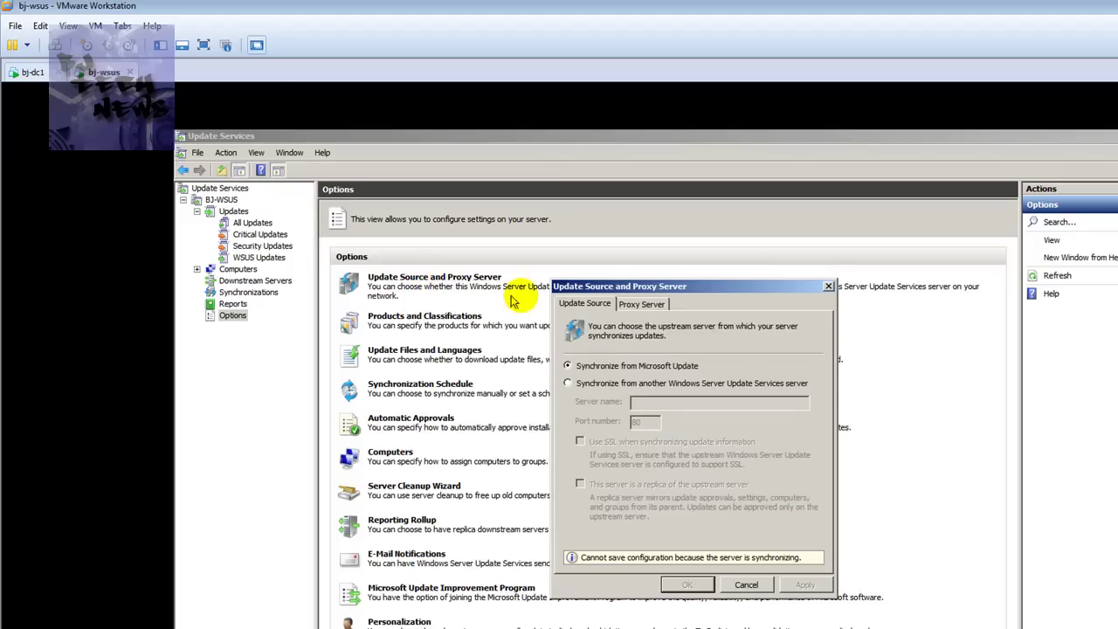
click(635, 305)
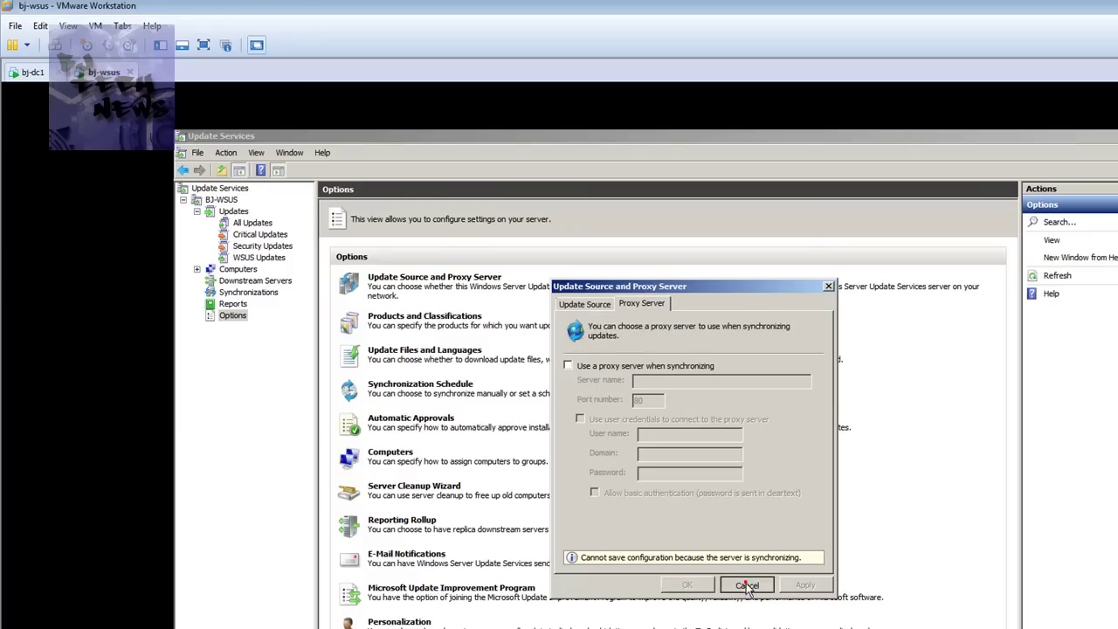
click(746, 584)
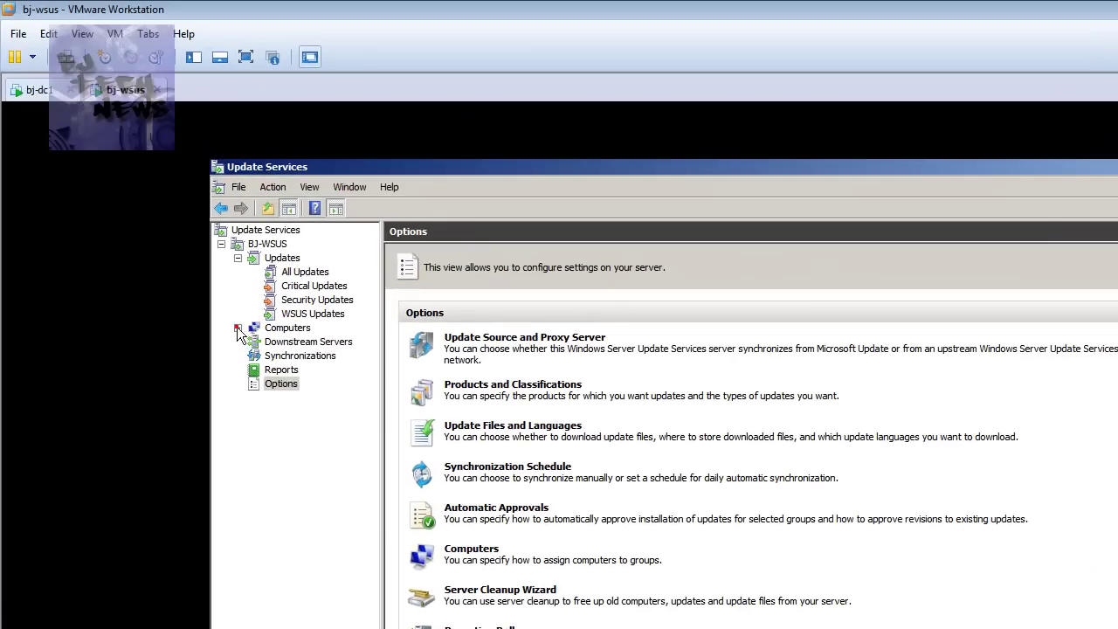
Expand the Computers node down to its groups and display the Unassigned Computers group
click(236, 318)
click(251, 332)
click(297, 341)
click(322, 356)
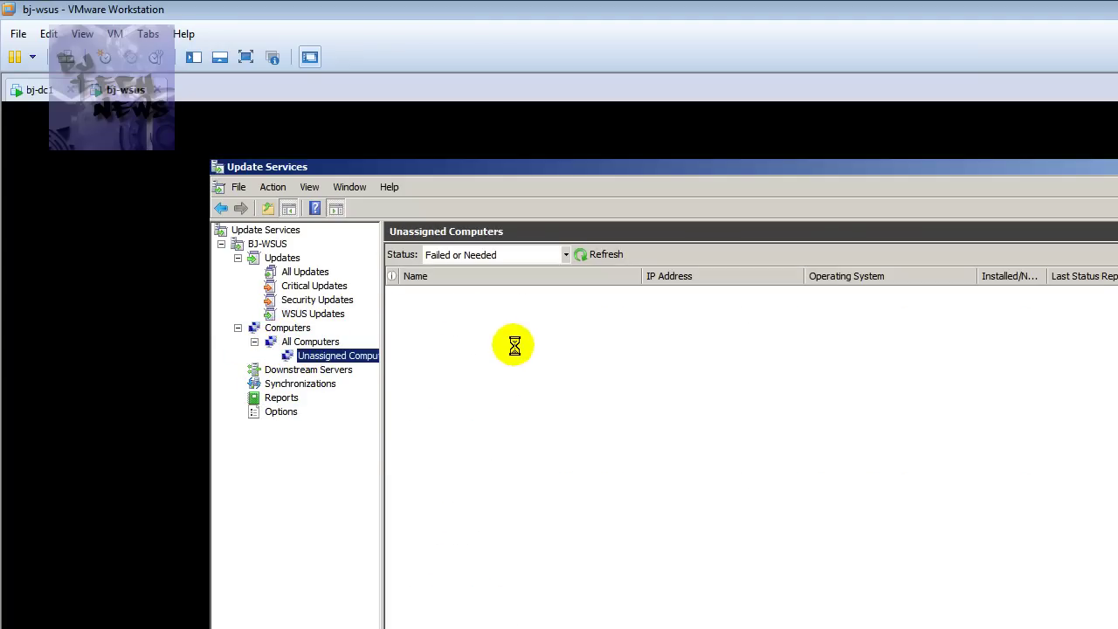
Add a computer group named Servers under All Computers, display it, and release input from the virtual machine
click(312, 343)
right_click(311, 344)
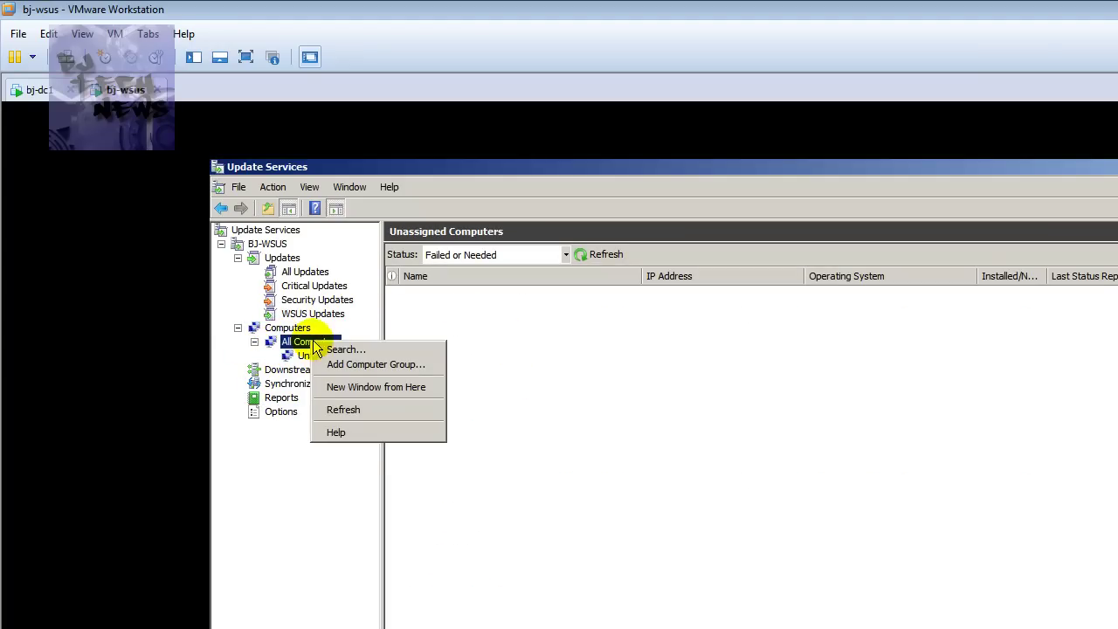
click(602, 393)
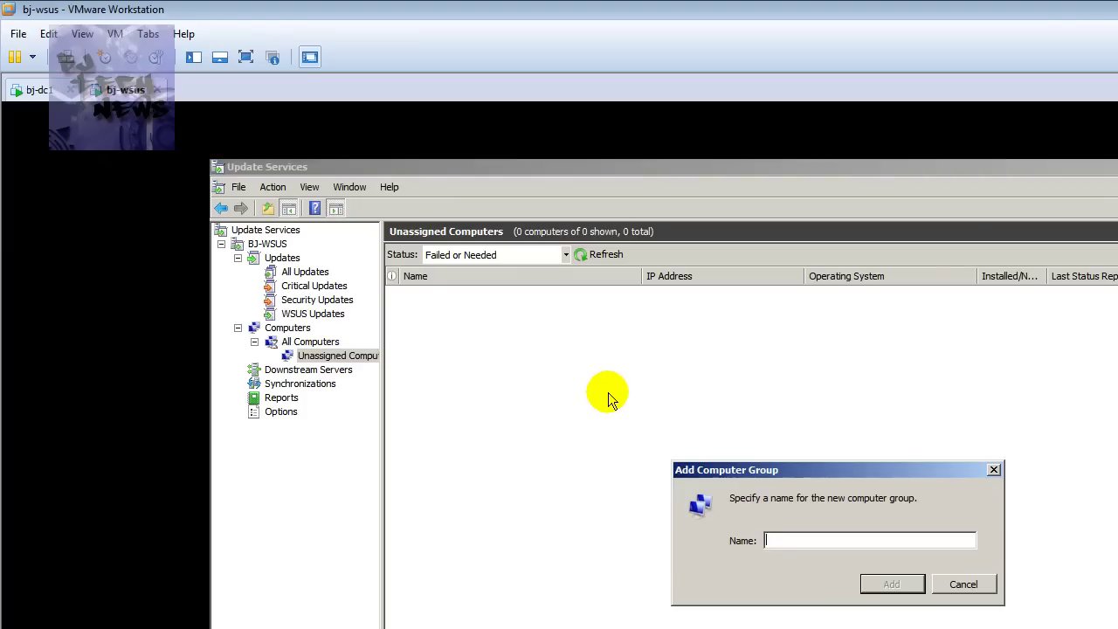
text(Servers)
key(Return)
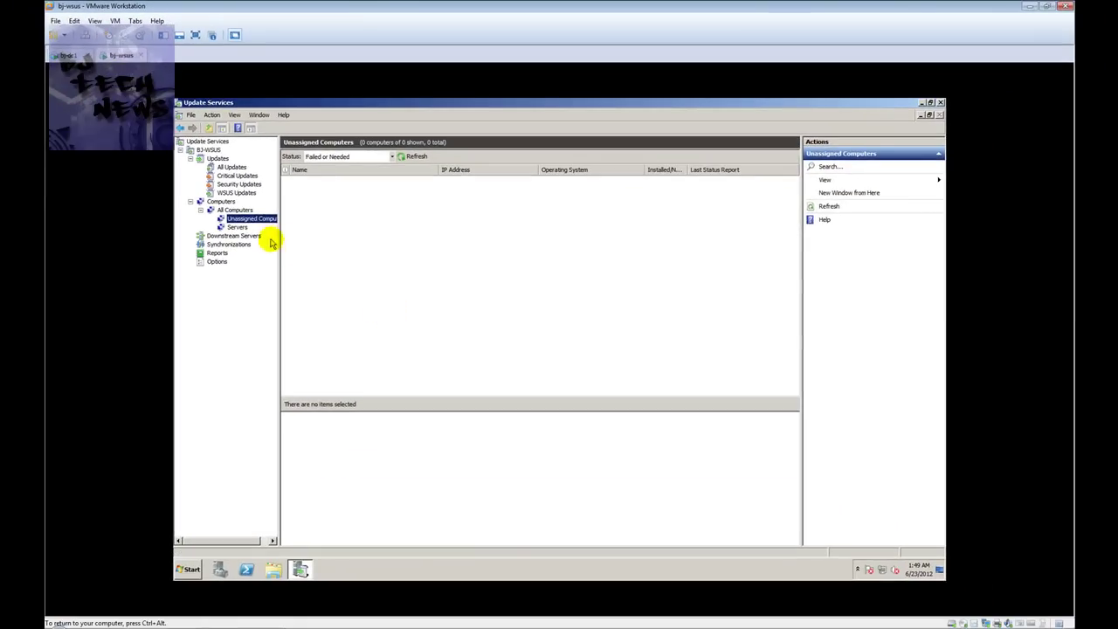
click(236, 226)
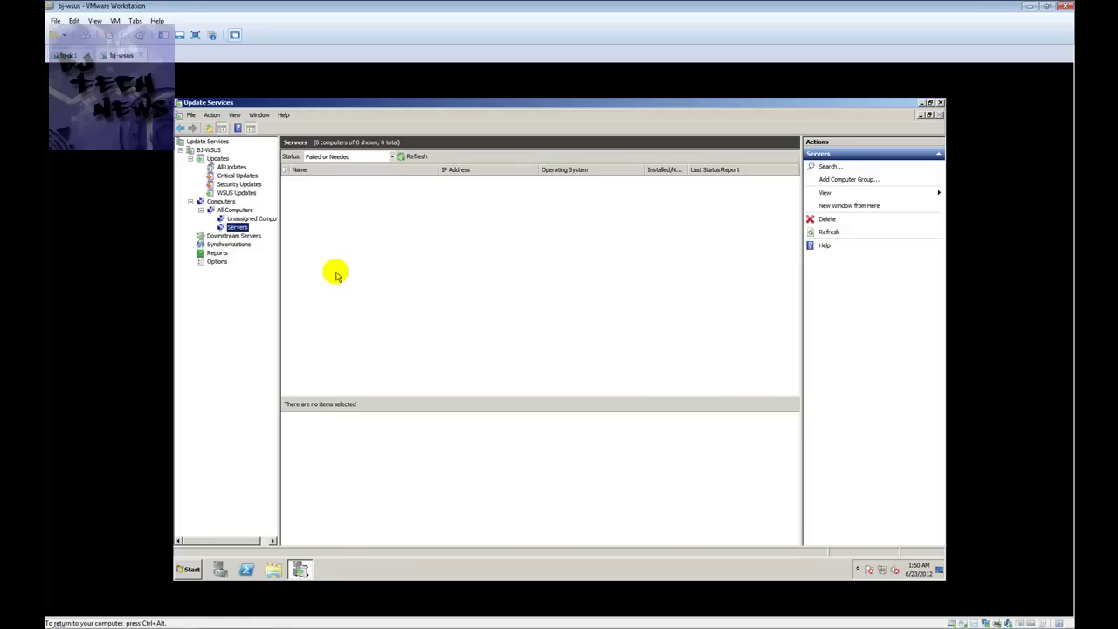
key(ctrl+alt)
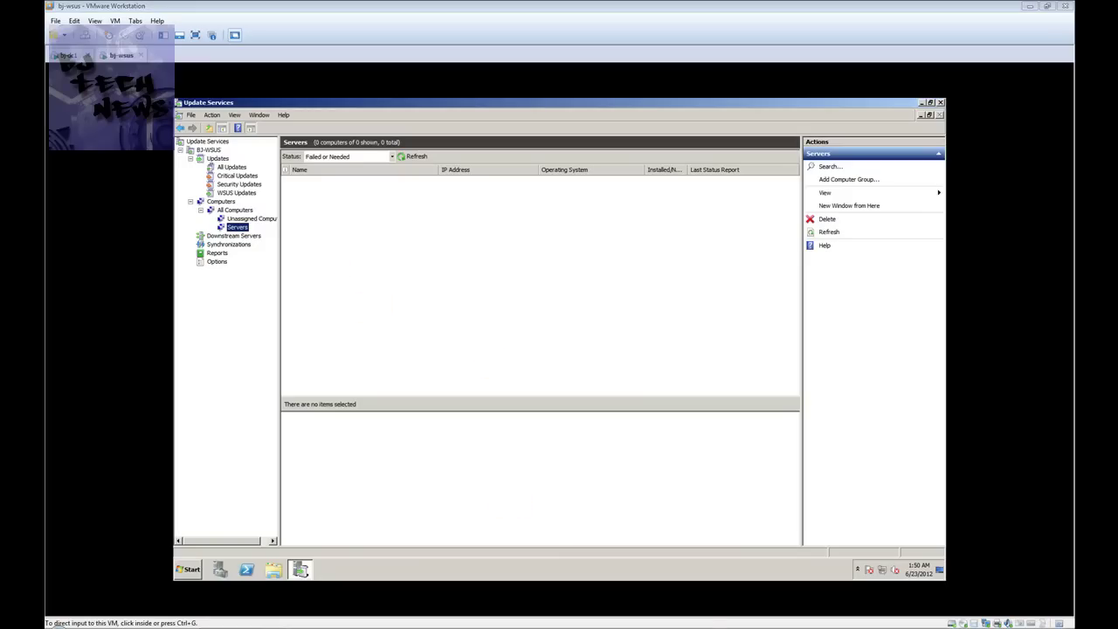